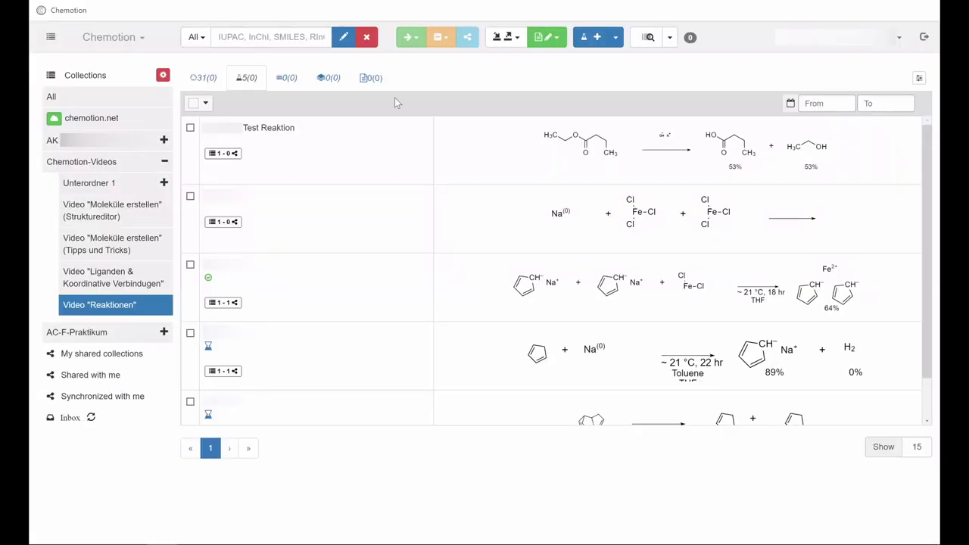
Step: Create a new reaction in the Video 'Reaktionen' collection and scroll down its form
click(597, 38)
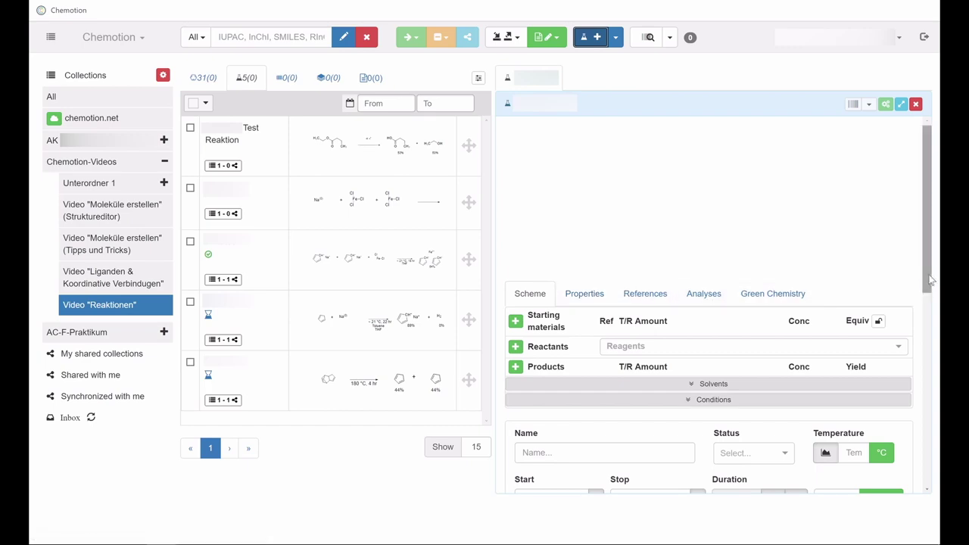
drag(928, 288, 918, 409)
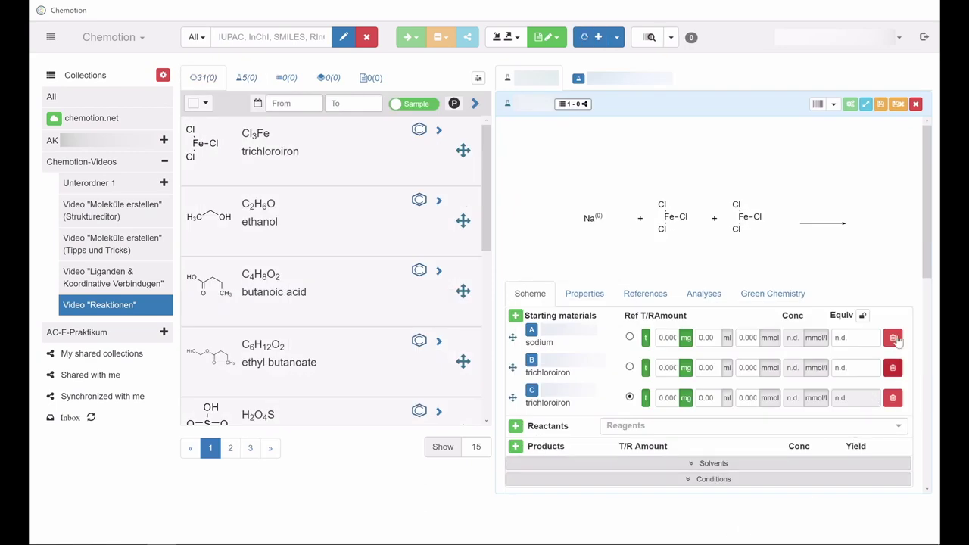
Step: Add Tetrahydrofuran (THF) from the default solvents list as a reaction solvent
drag(925, 258, 925, 324)
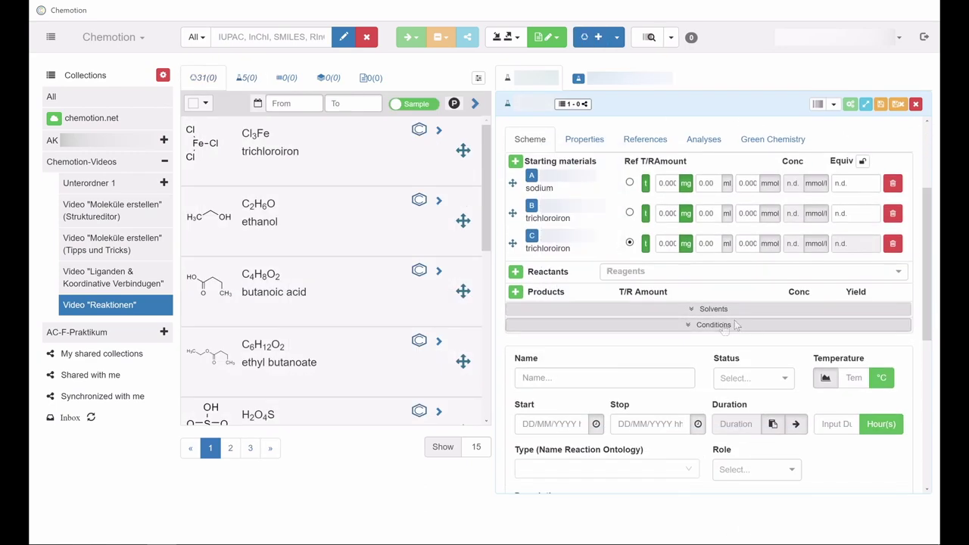
click(714, 309)
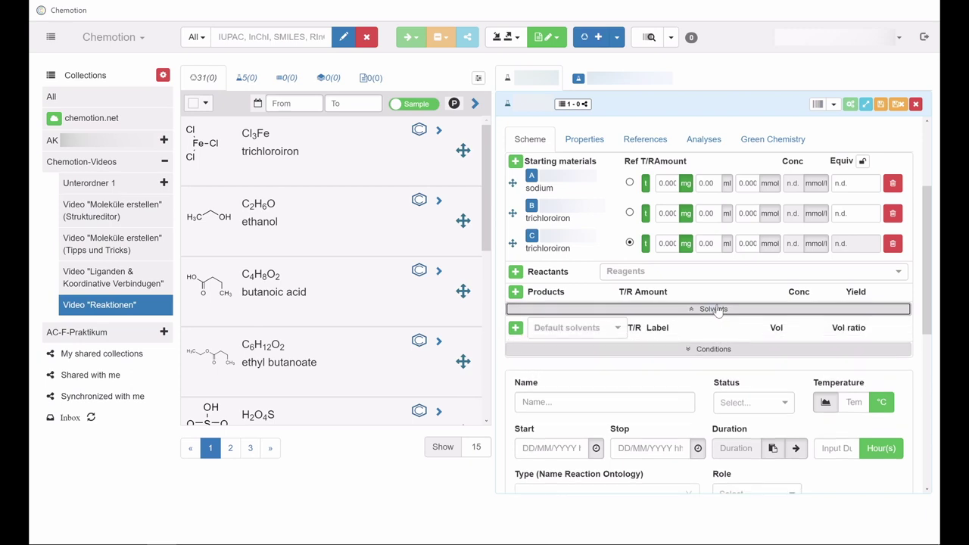
click(575, 327)
text(tetra)
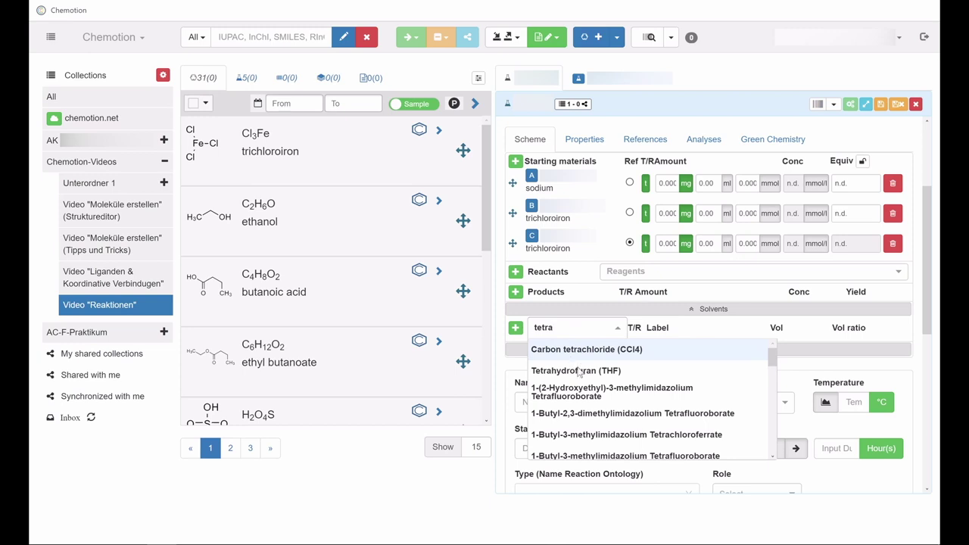
click(579, 371)
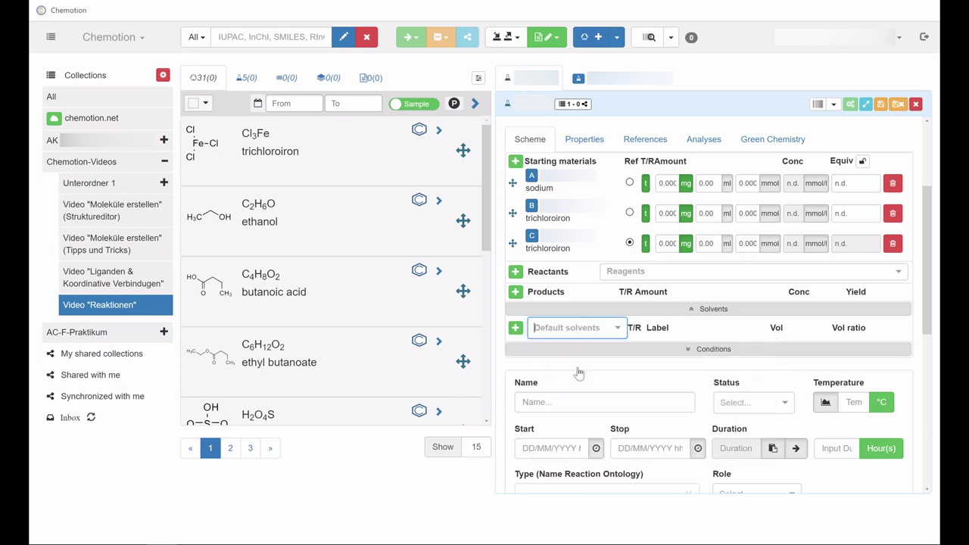
click(514, 327)
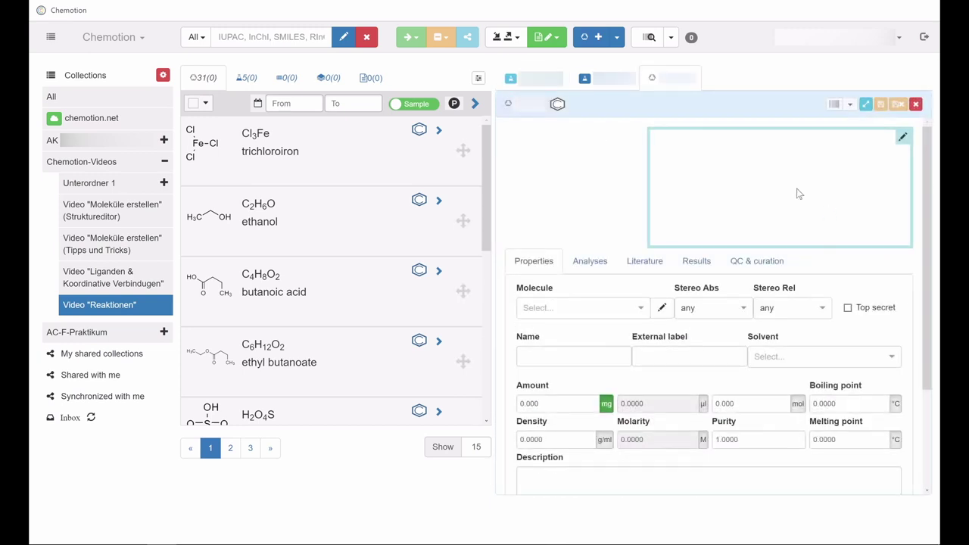
Step: Draw the CHCl3 structure, a carbon bonded to three chlorine atoms, in the structure editor
click(796, 192)
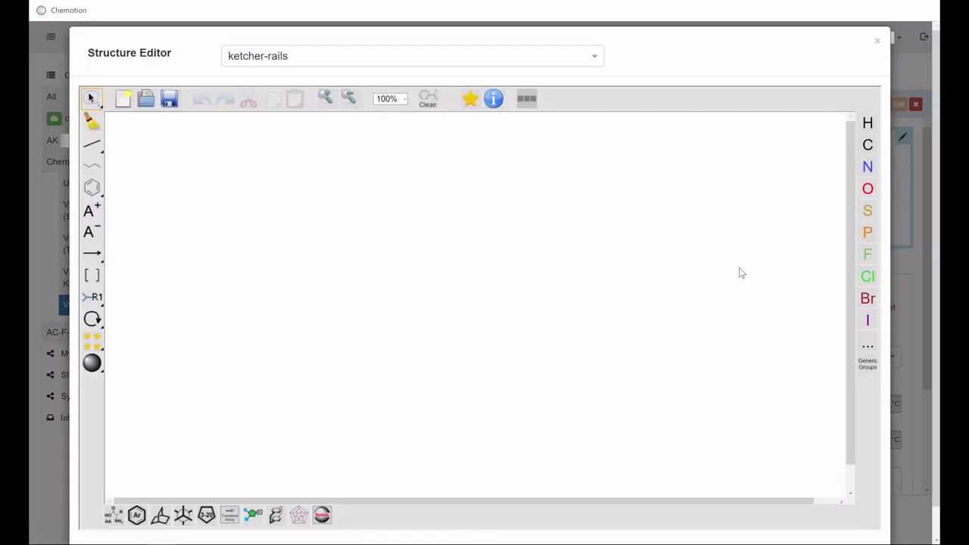
click(867, 277)
click(437, 253)
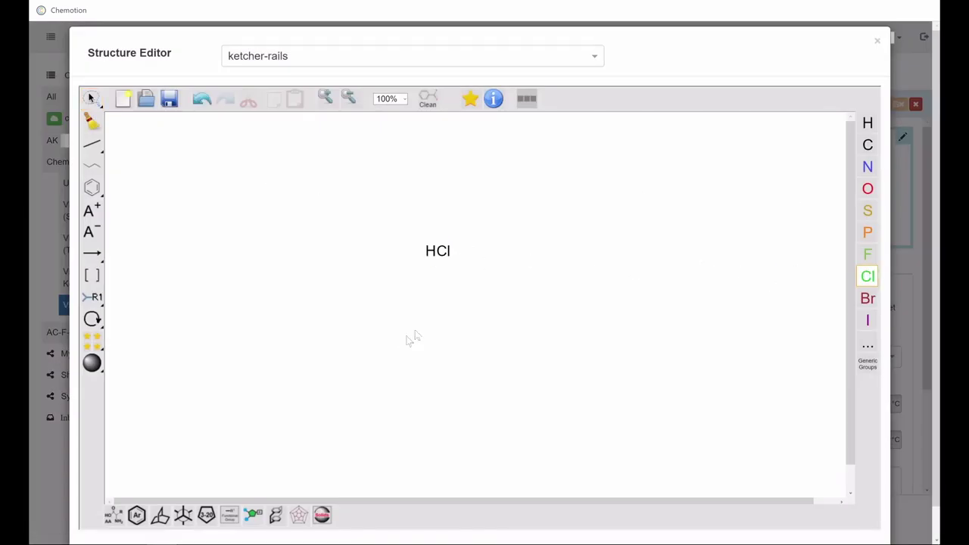
click(91, 143)
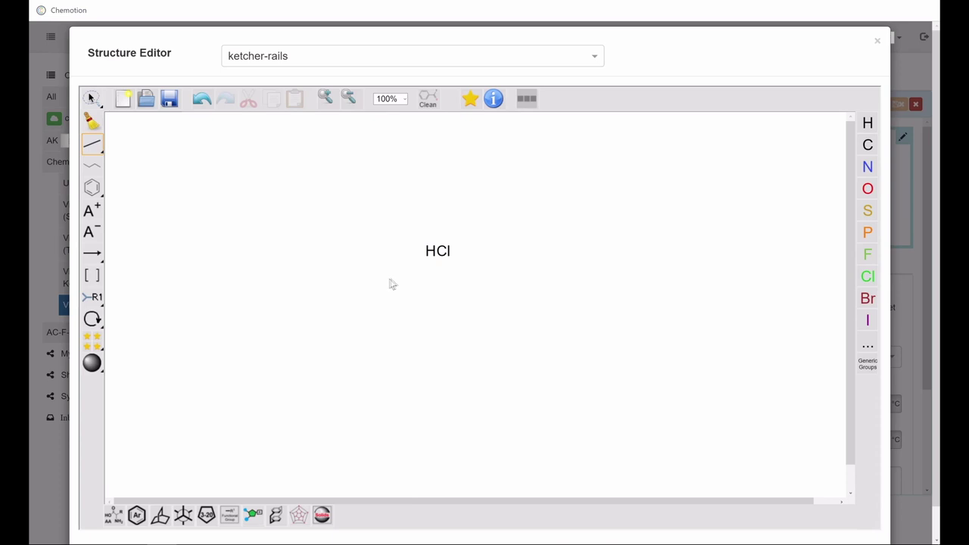
click(440, 255)
click(868, 276)
click(465, 284)
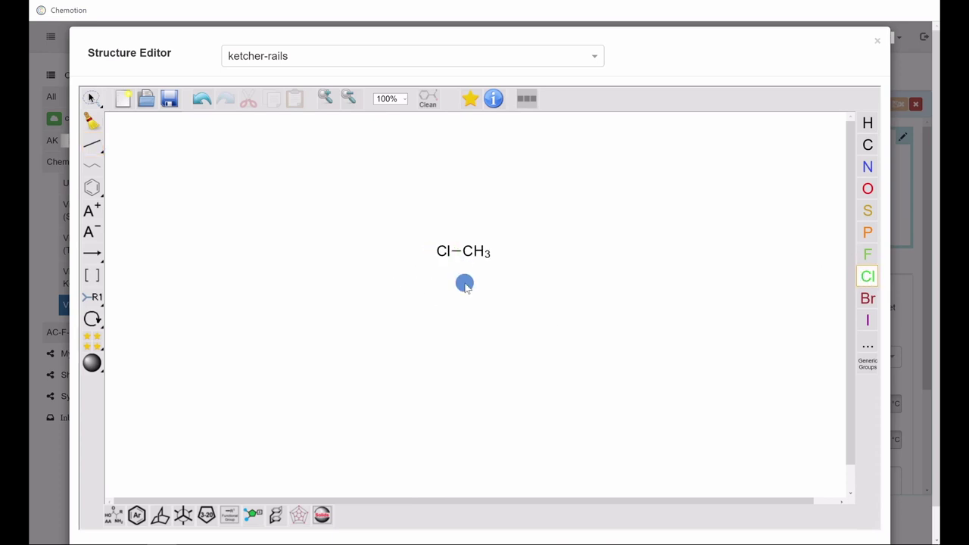
click(510, 260)
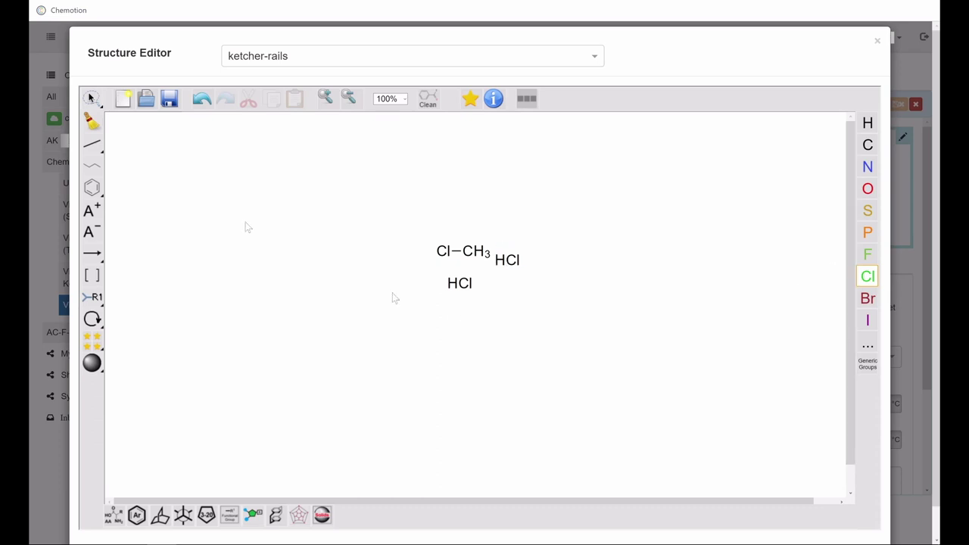
click(92, 144)
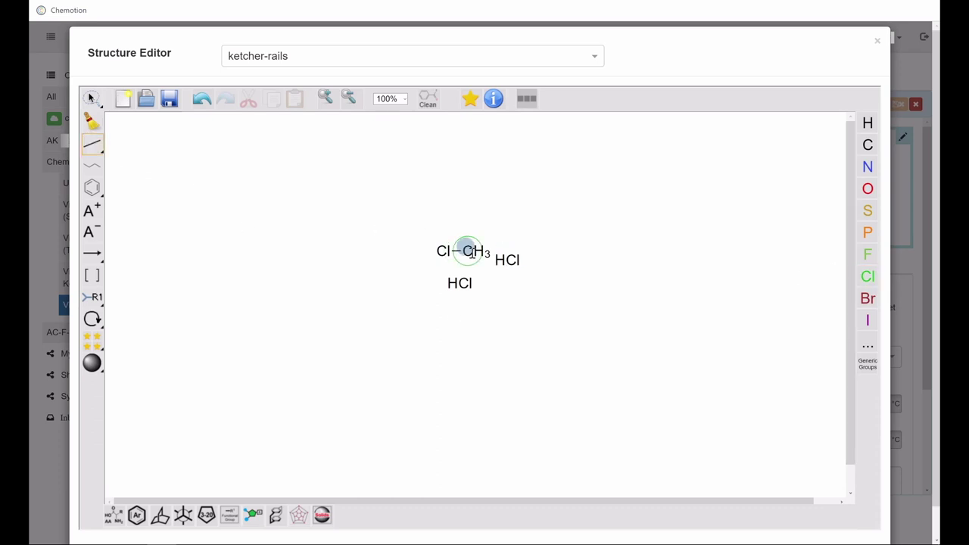
mouse_move(471, 253)
mouse_down()
mouse_move(461, 280)
mouse_move(504, 260)
mouse_up()
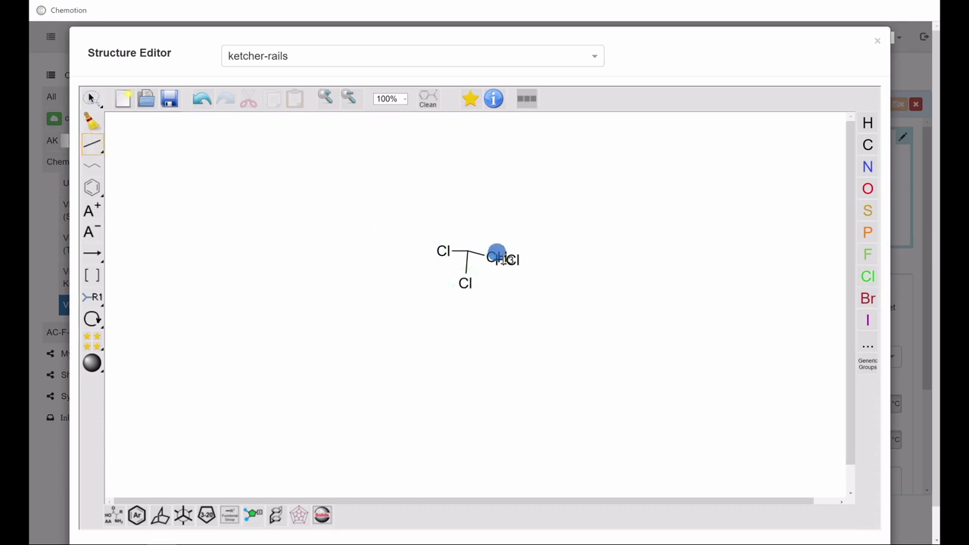
Step: Clean up the chloroform drawing and save it to the new sample
click(429, 97)
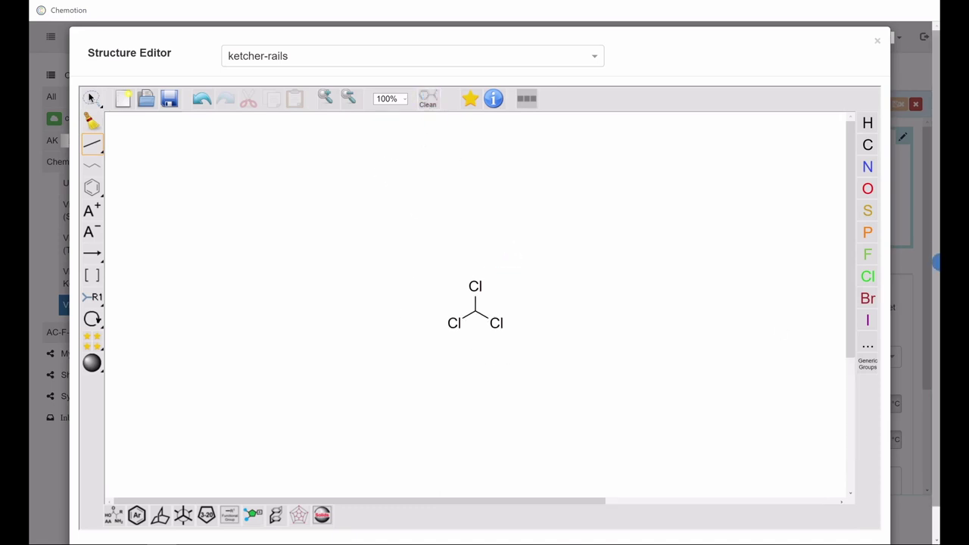
scroll(173, 492, down, 1)
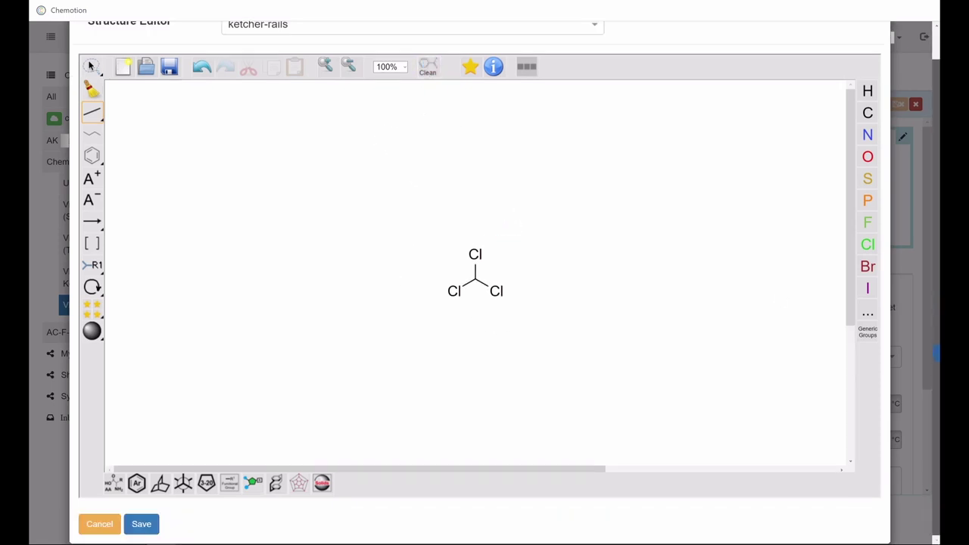
click(140, 524)
Step: Name the new sample chloroform and save it
click(631, 333)
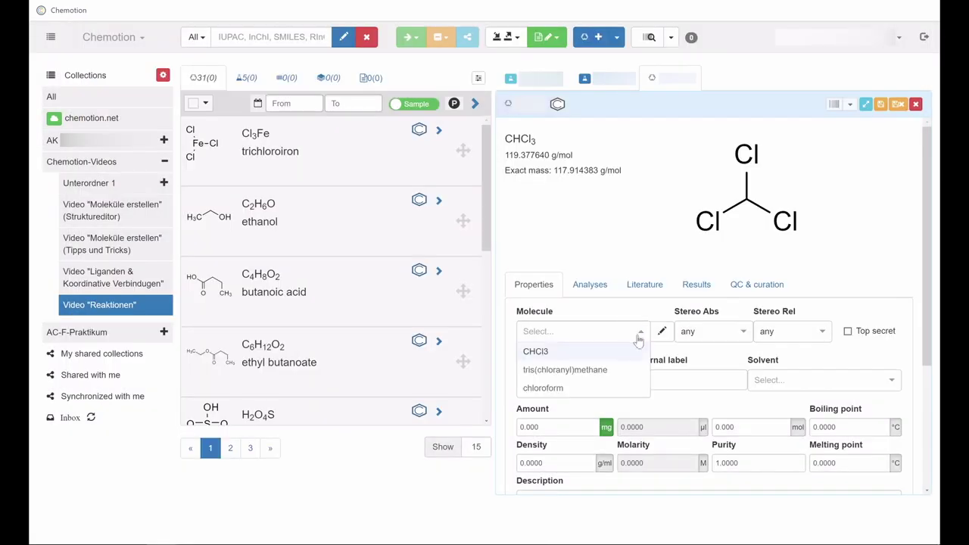
click(595, 385)
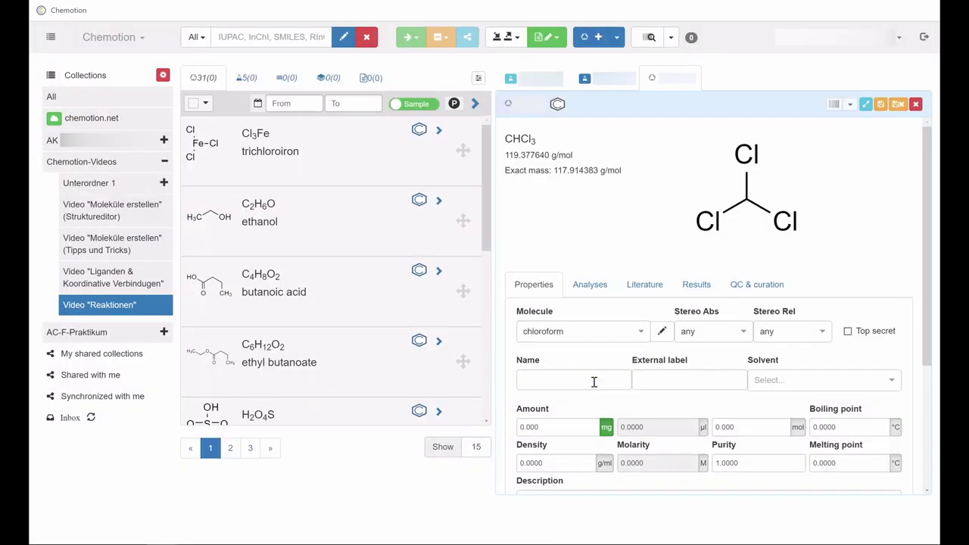
click(880, 104)
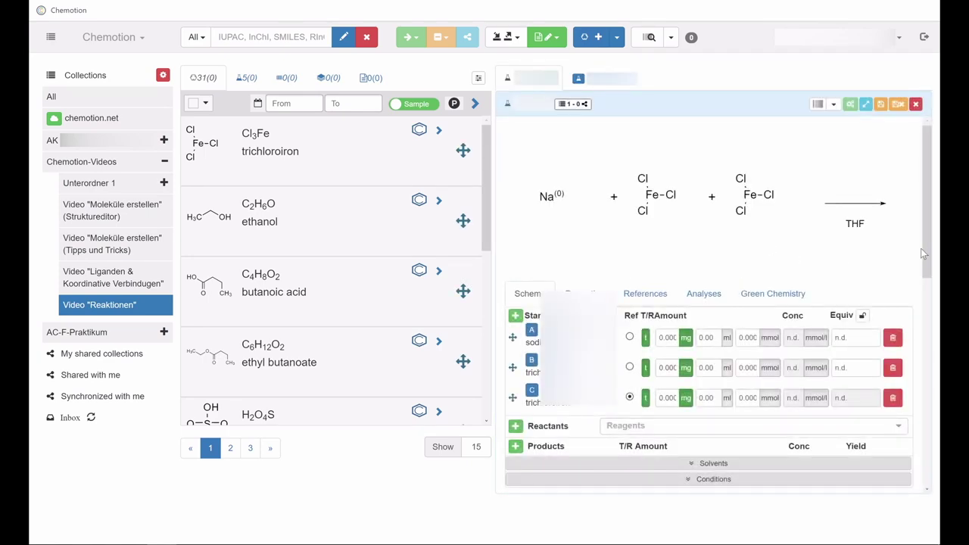
Step: Add ethanol from the sample list to the reaction's Solvents section
drag(922, 253, 926, 303)
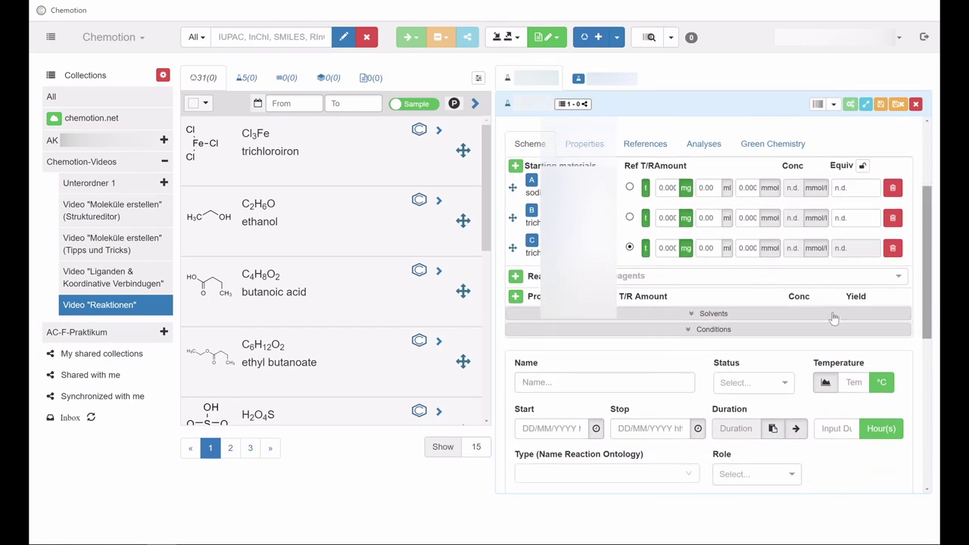
click(752, 313)
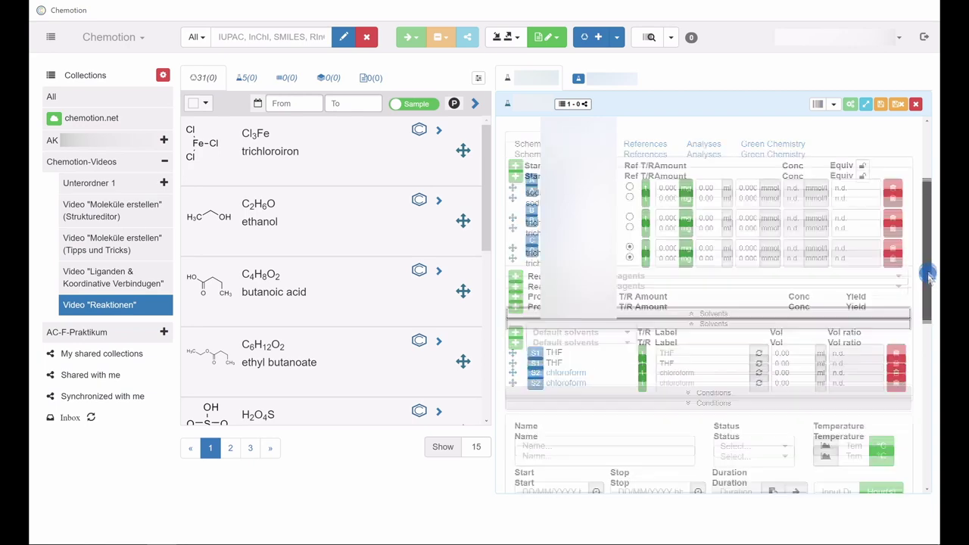
mouse_move(928, 276)
mouse_down()
mouse_move(926, 253)
mouse_move(928, 276)
mouse_up()
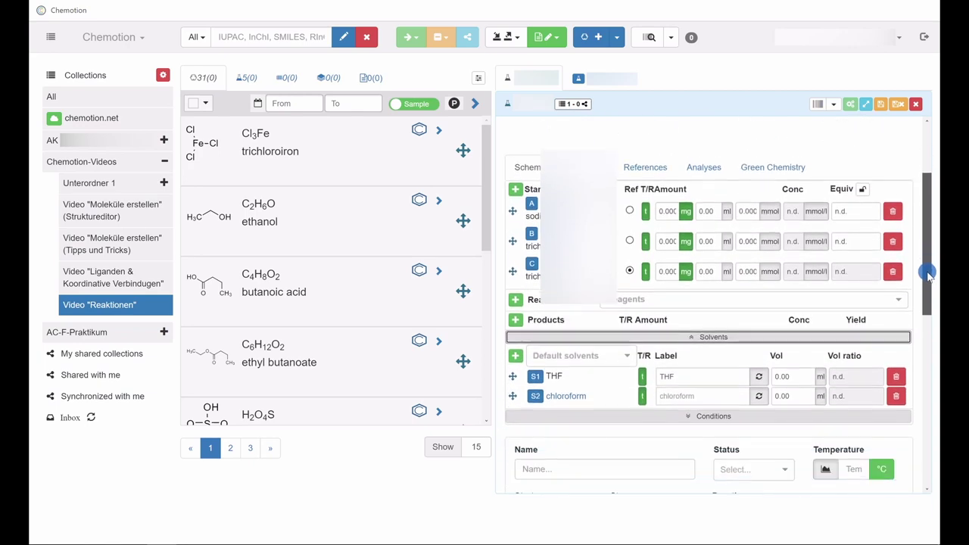
click(462, 219)
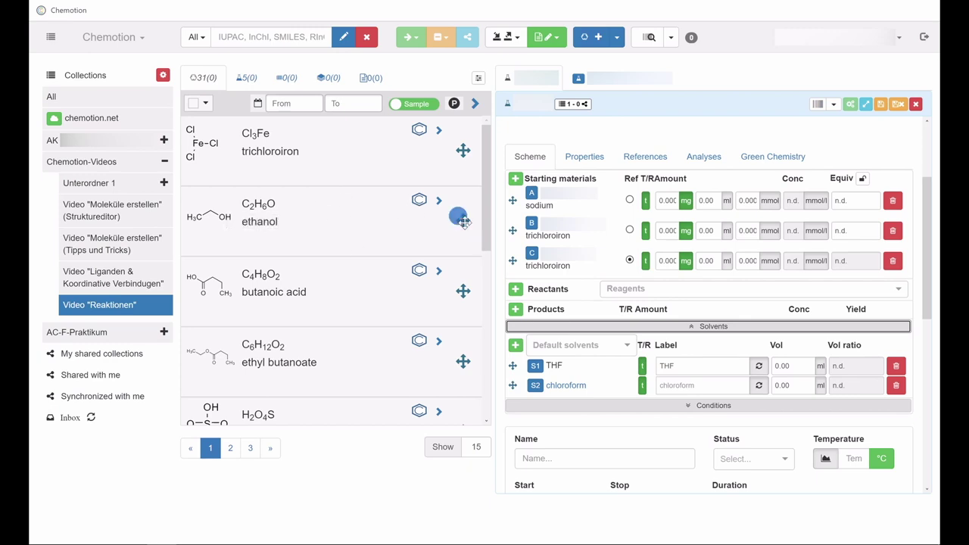
drag(462, 219, 534, 382)
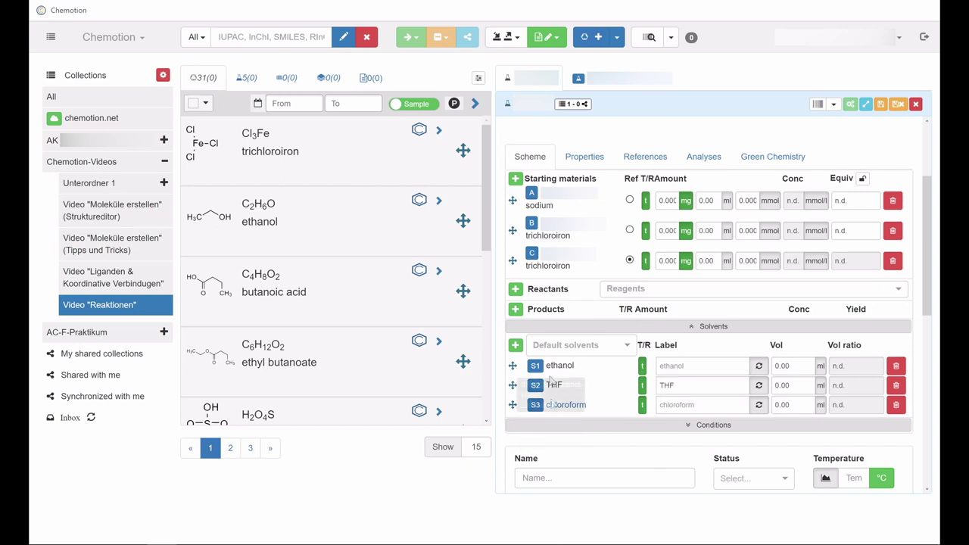
Step: Enter the solvent volumes: THF 80 ml, ethanol 40 ml, chloroform 27 ml
click(798, 390)
text(80)
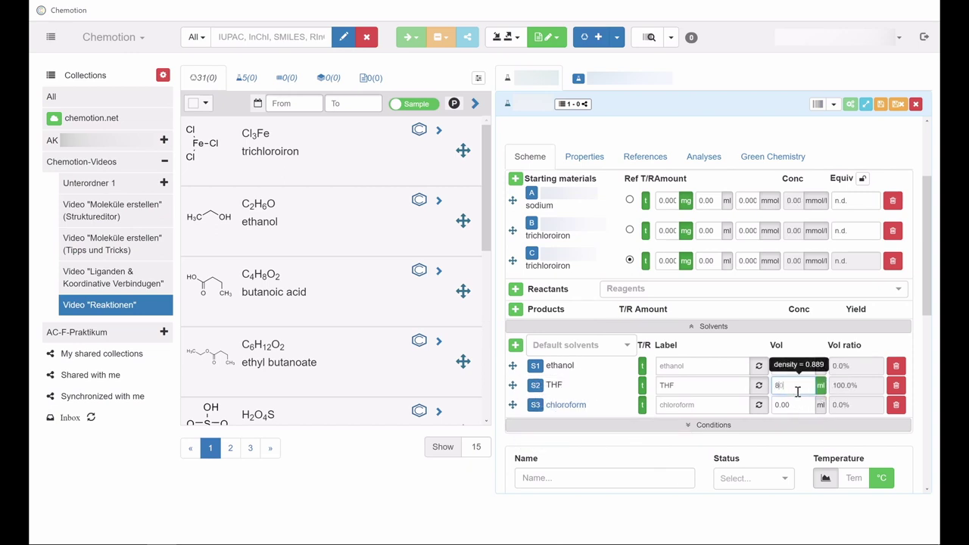
click(802, 366)
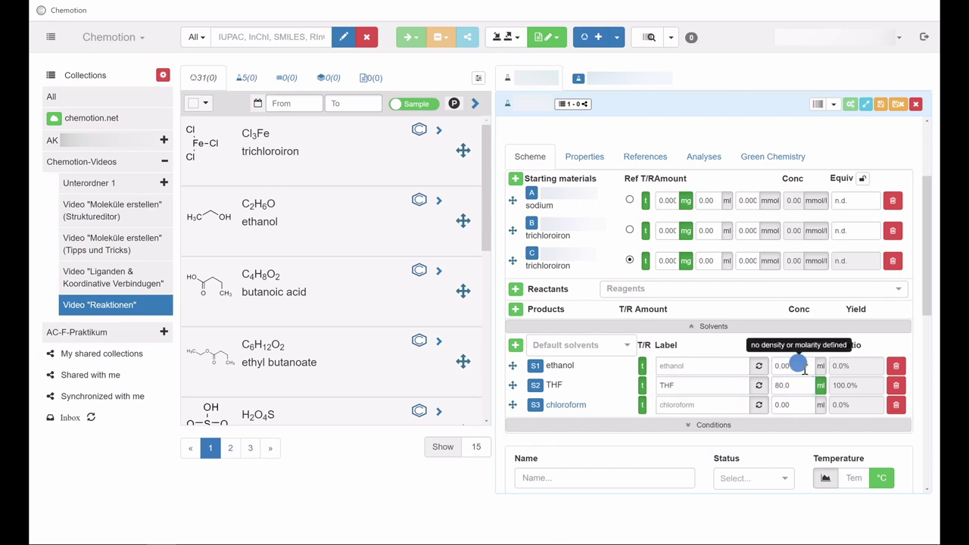
text(40)
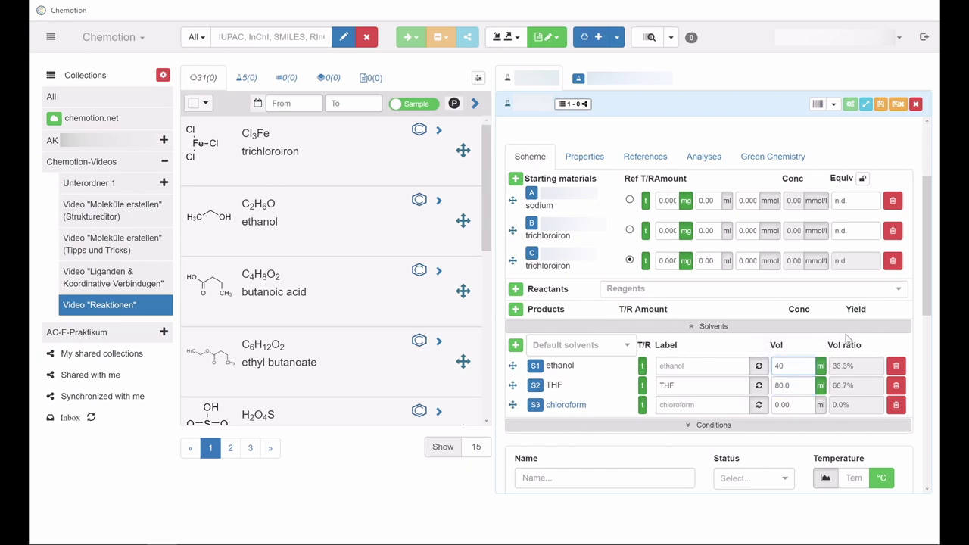
click(794, 405)
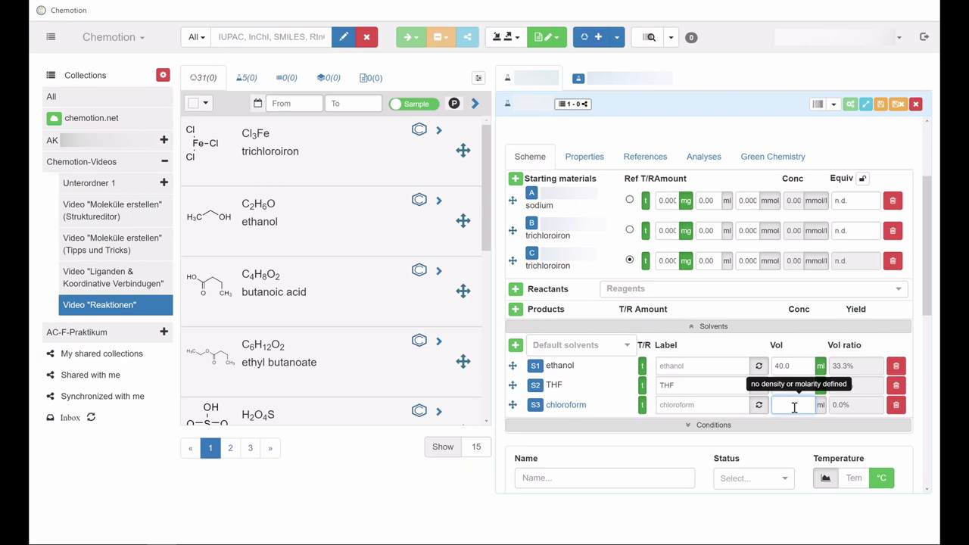
text(27)
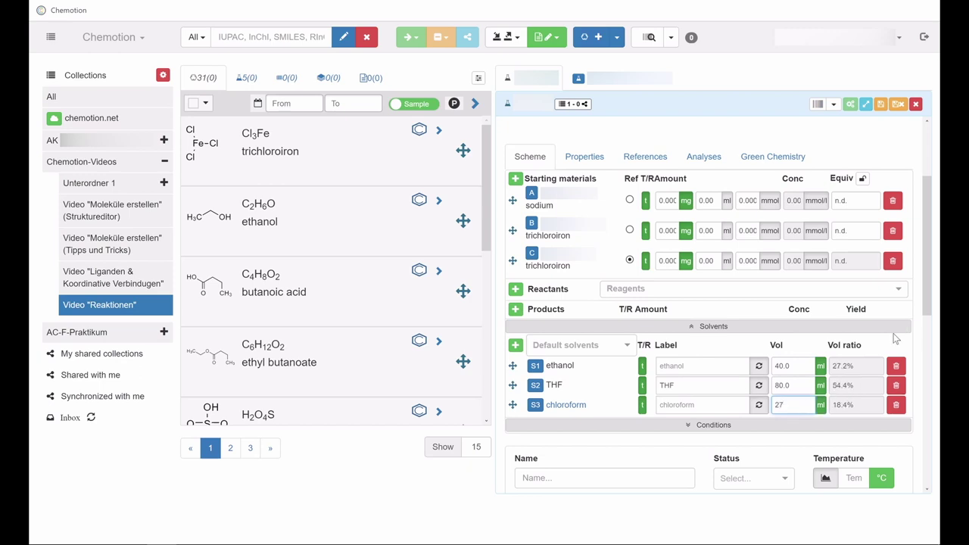
click(891, 347)
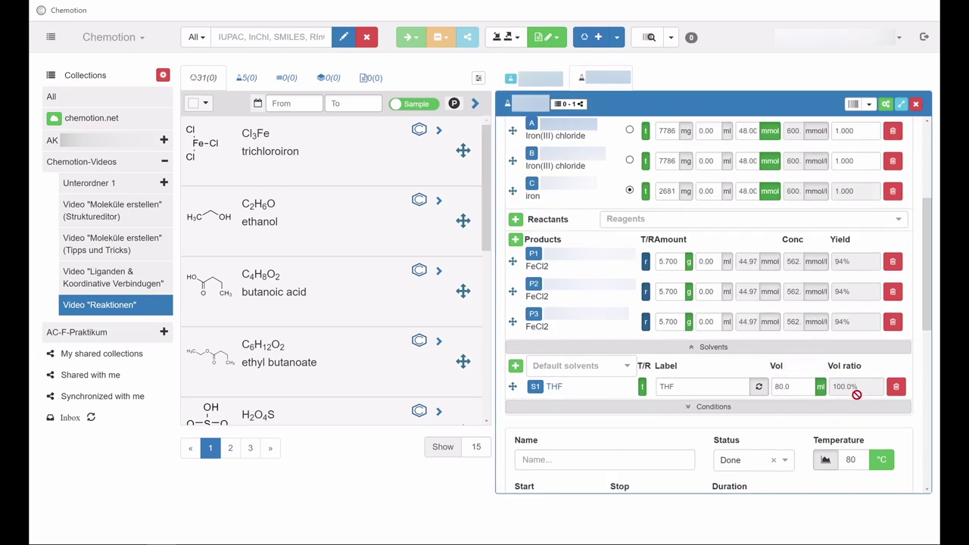
drag(925, 318, 925, 274)
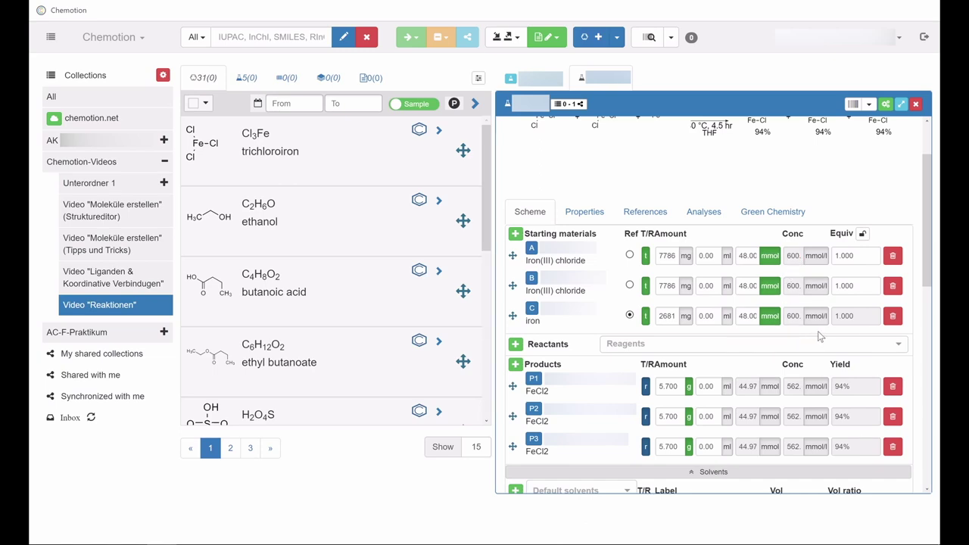
drag(928, 271, 931, 373)
Step: Browse the Conditions, reaction Type ontology and Role dropdowns without choosing anything
click(716, 250)
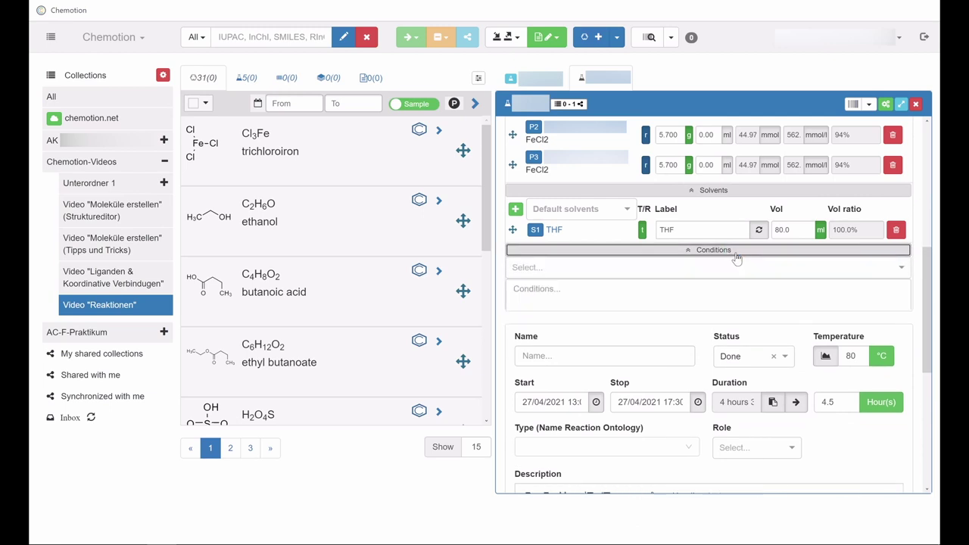
click(900, 271)
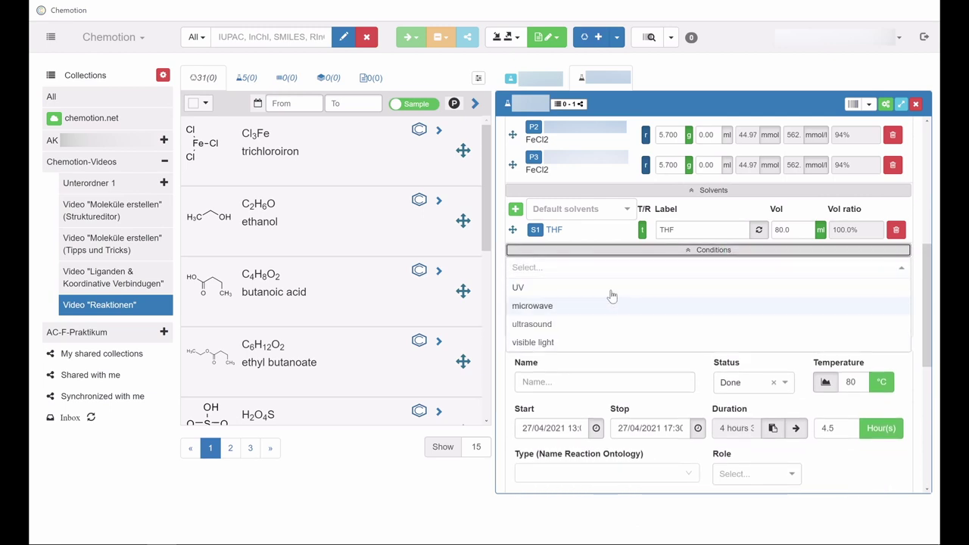
click(902, 271)
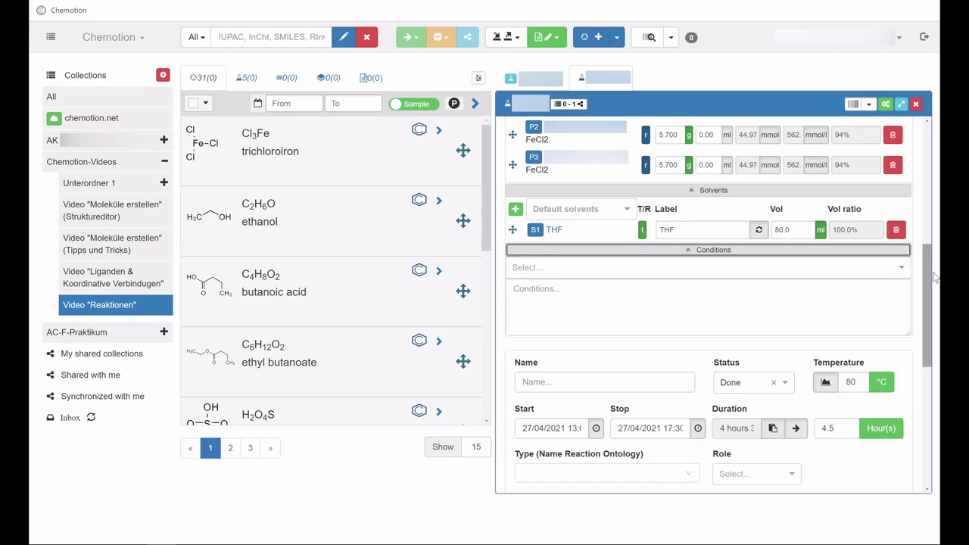
drag(933, 279, 934, 298)
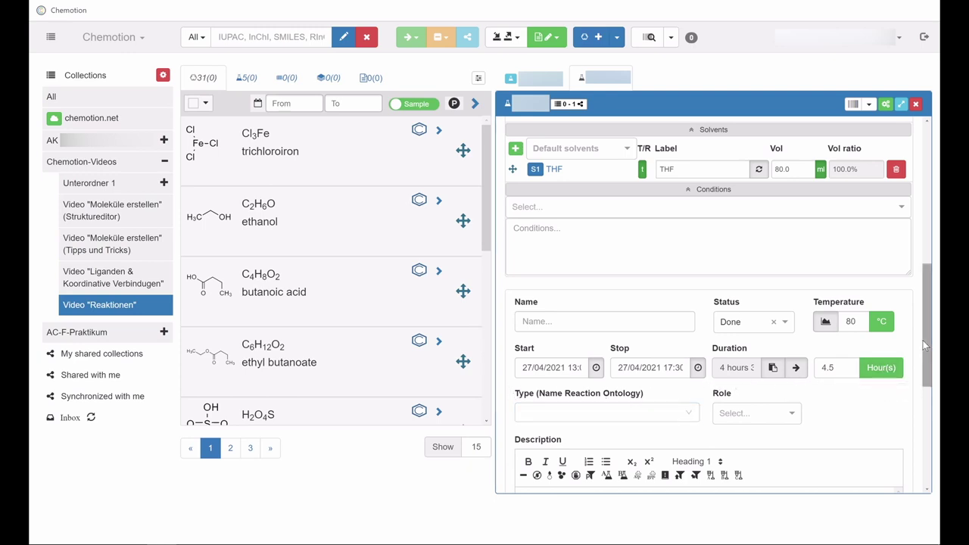
drag(922, 344, 925, 375)
click(689, 322)
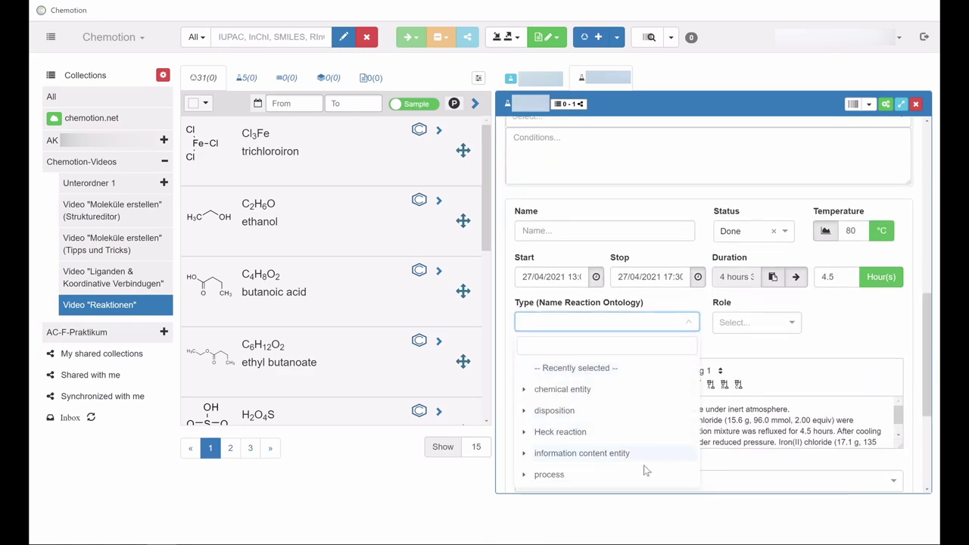
click(689, 323)
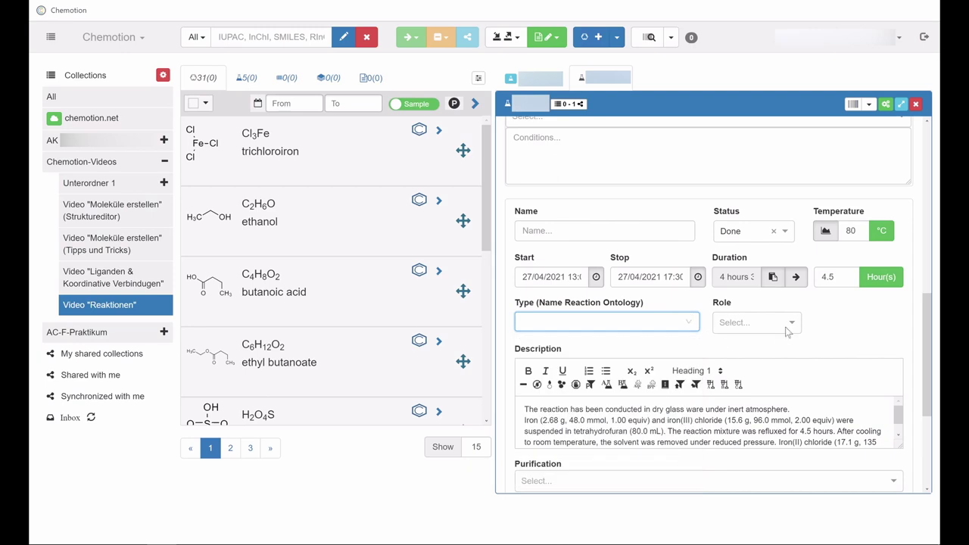
click(789, 323)
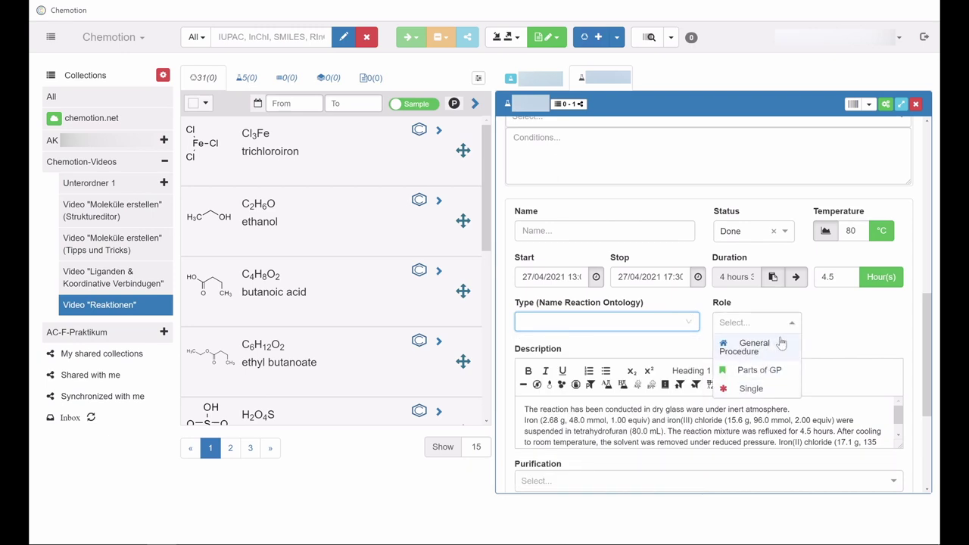
click(792, 324)
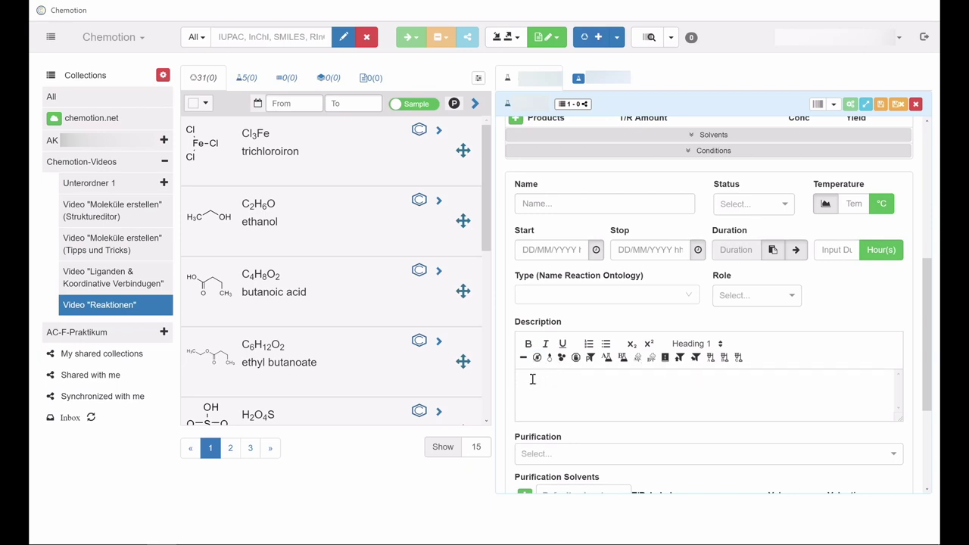
Step: Write the inert-atmosphere sentence and insert the drying and filtration template into Description
text(The reaction has been conducted in dry glass ware under inert atmosphere.)
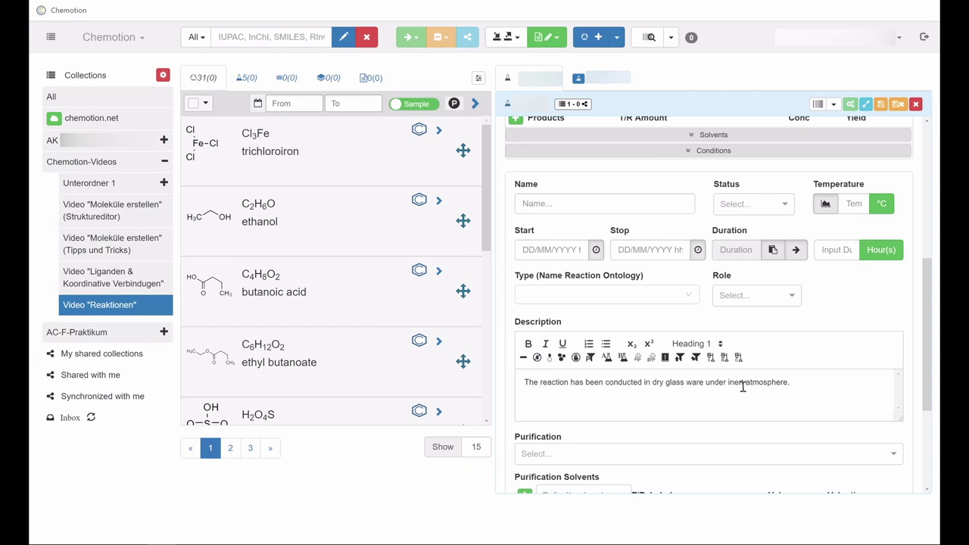
click(678, 360)
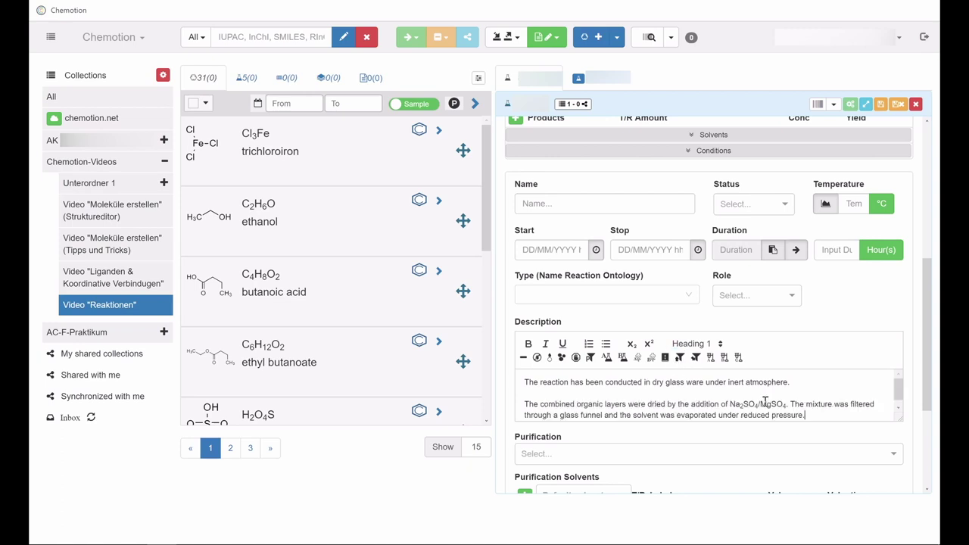
scroll(894, 395, down, 1)
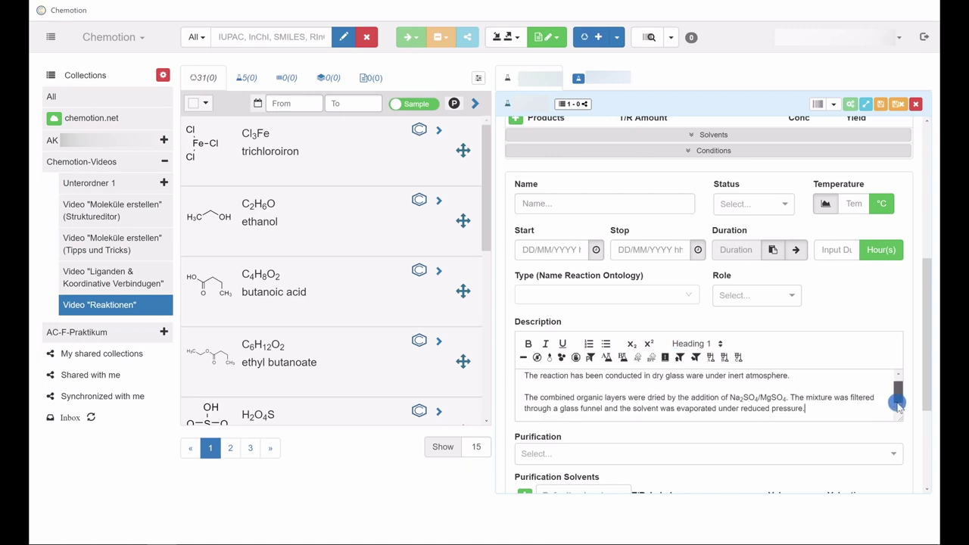
key(Return)
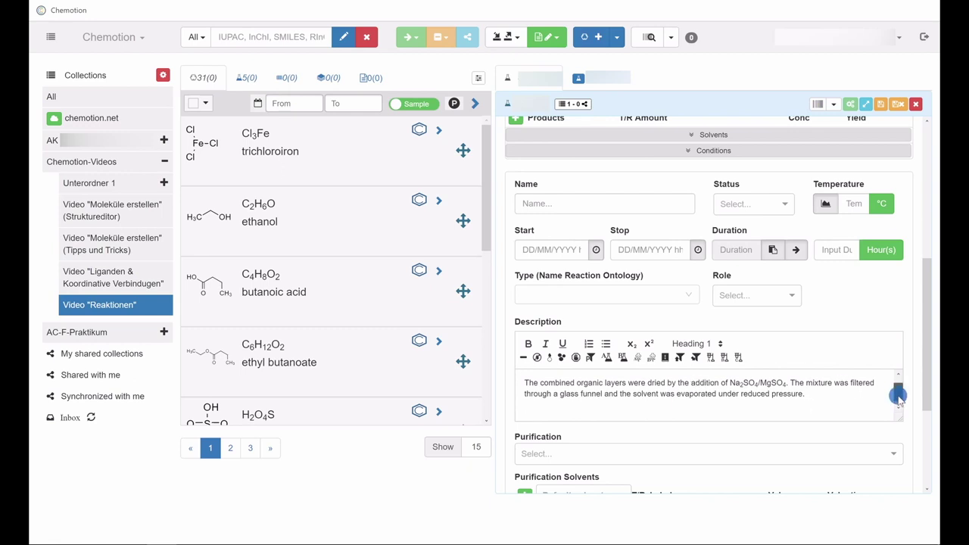
Step: Insert the column chromatography purification template and add an 'Additional Information Part 1' line
scroll(897, 397, down, 1)
click(703, 358)
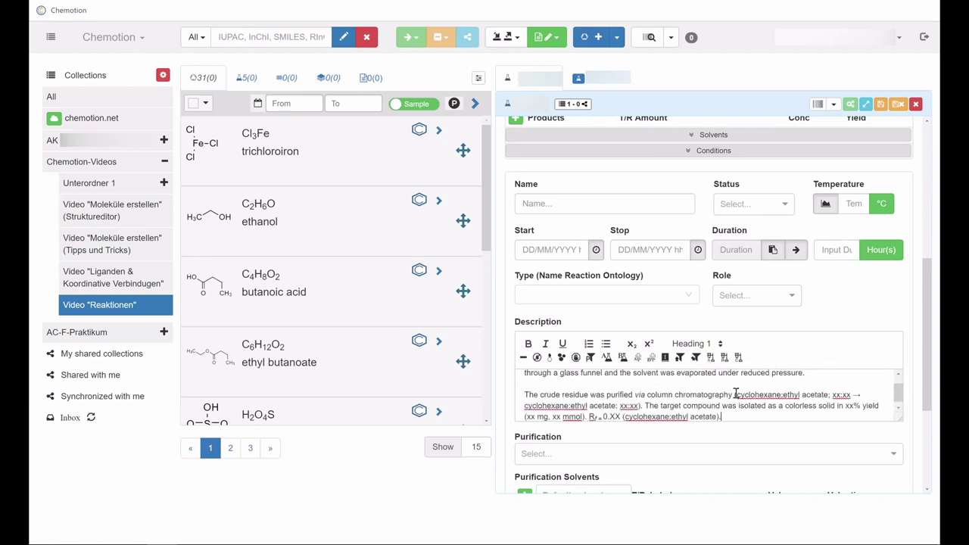
drag(898, 392, 900, 400)
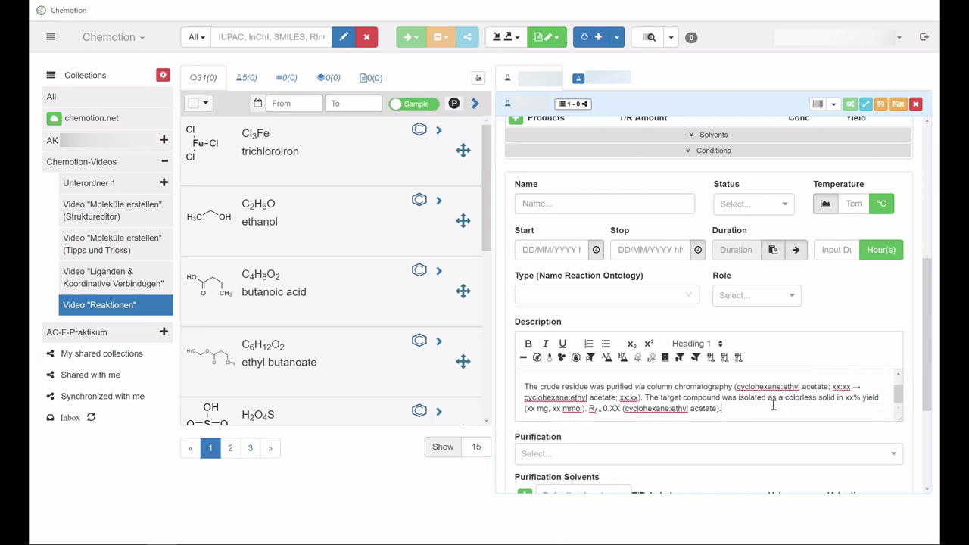
key(Return)
key(Return)
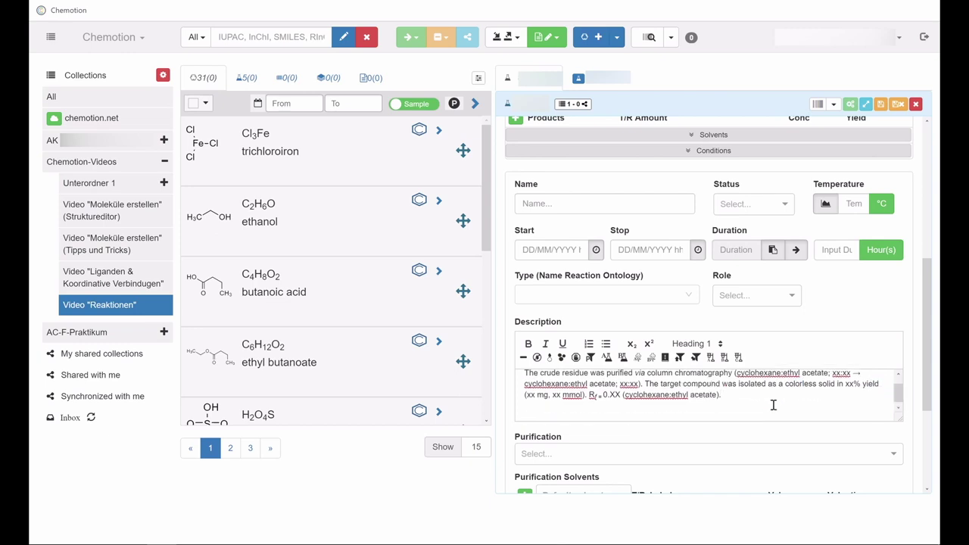
drag(898, 395, 898, 406)
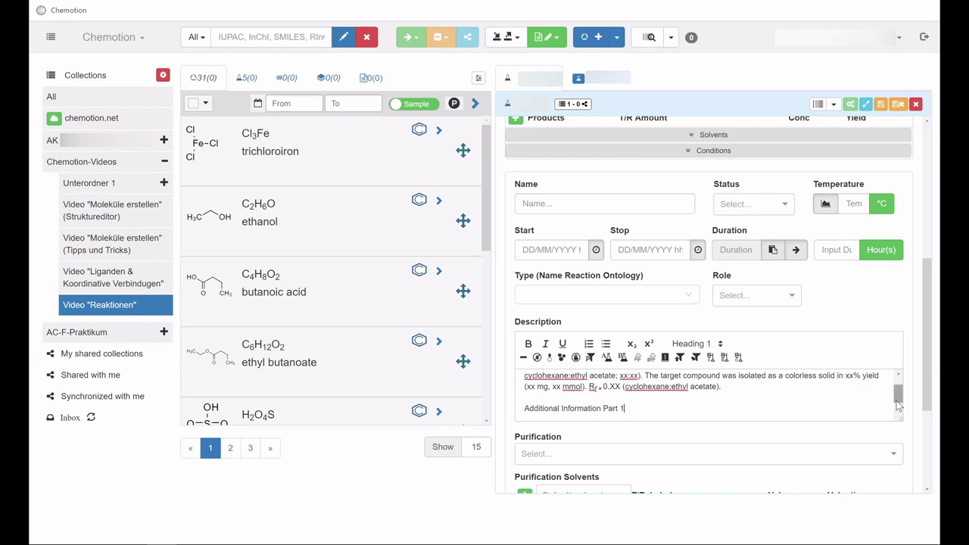
drag(629, 408, 523, 408)
key(ctrl+c)
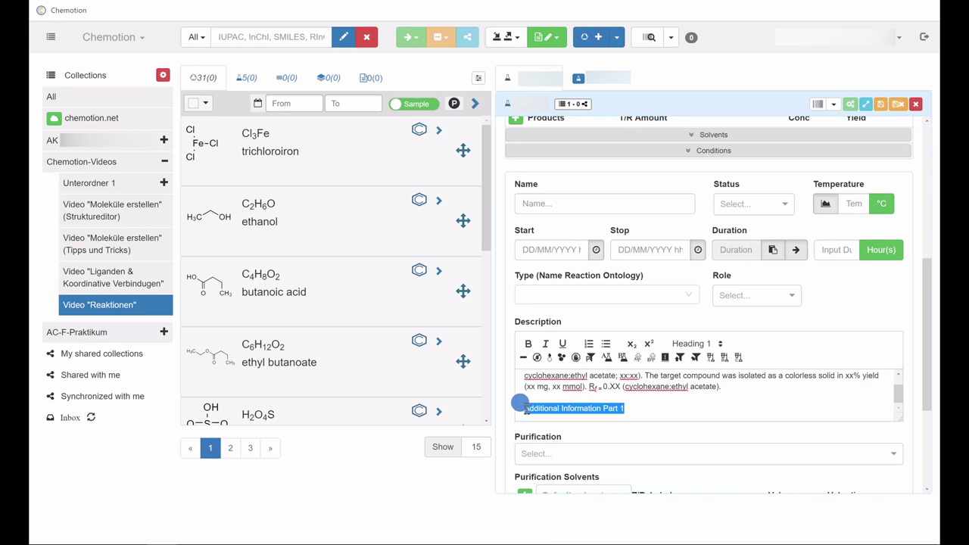
Step: Duplicate the Additional Information line into Parts 2 and 3 beneath it
click(642, 408)
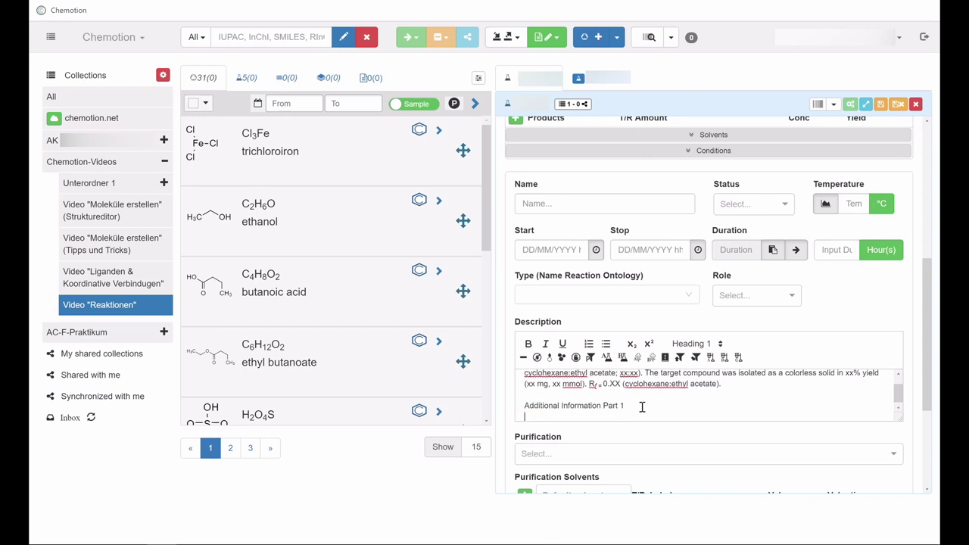
key(Return)
key(ctrl+v)
key(Return)
key(Return)
key(ctrl+v)
click(639, 394)
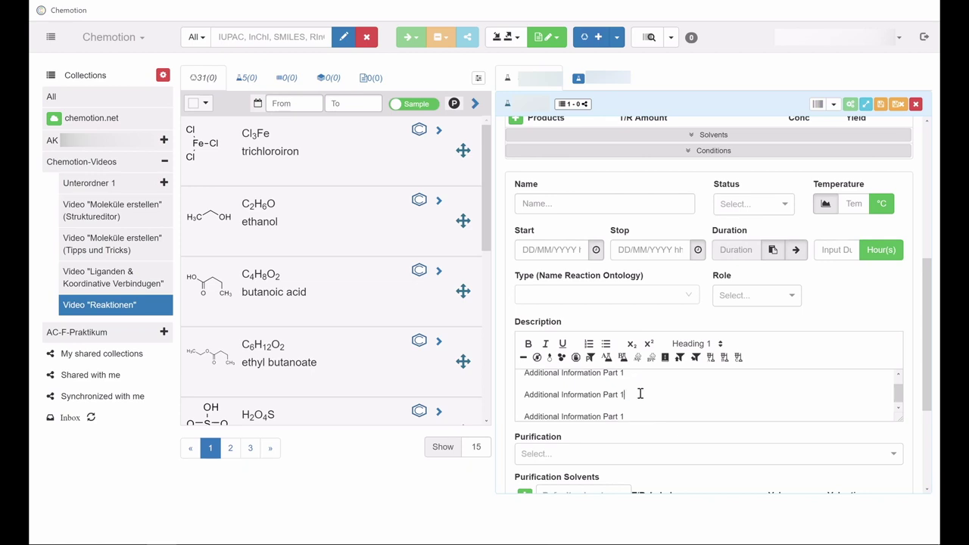
text(2)
text(3)
Step: Italicize the three Additional Information Part lines
drag(627, 417, 535, 369)
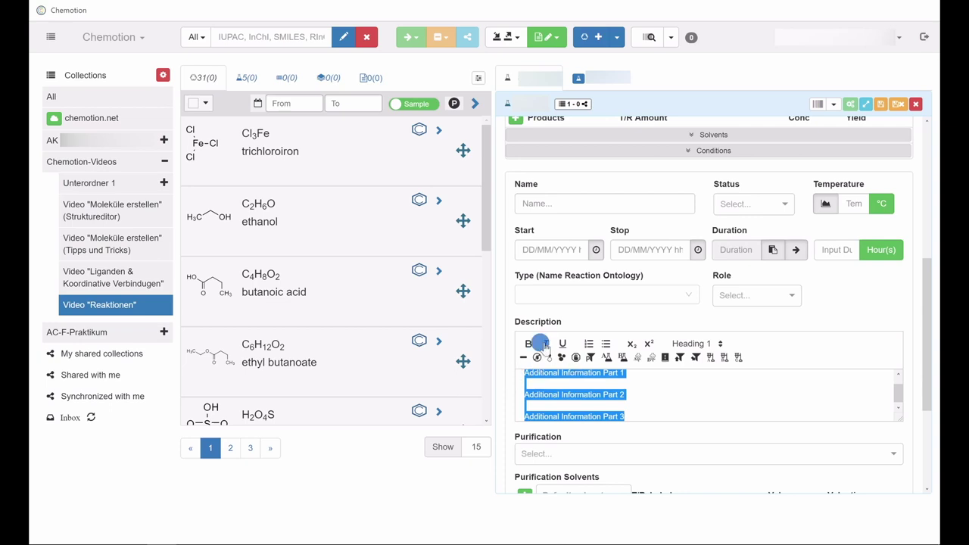
click(545, 343)
click(648, 389)
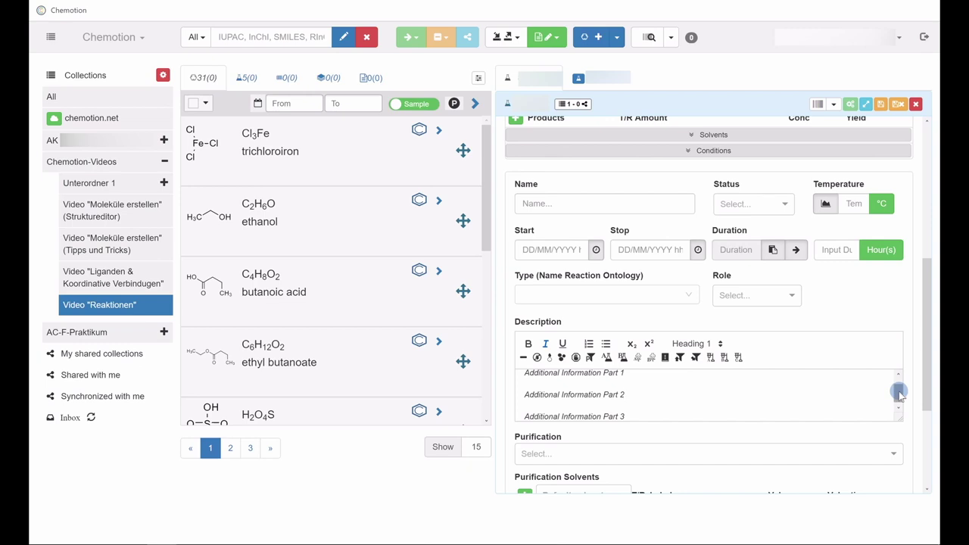
drag(898, 392, 900, 377)
scroll(701, 361, down, 3)
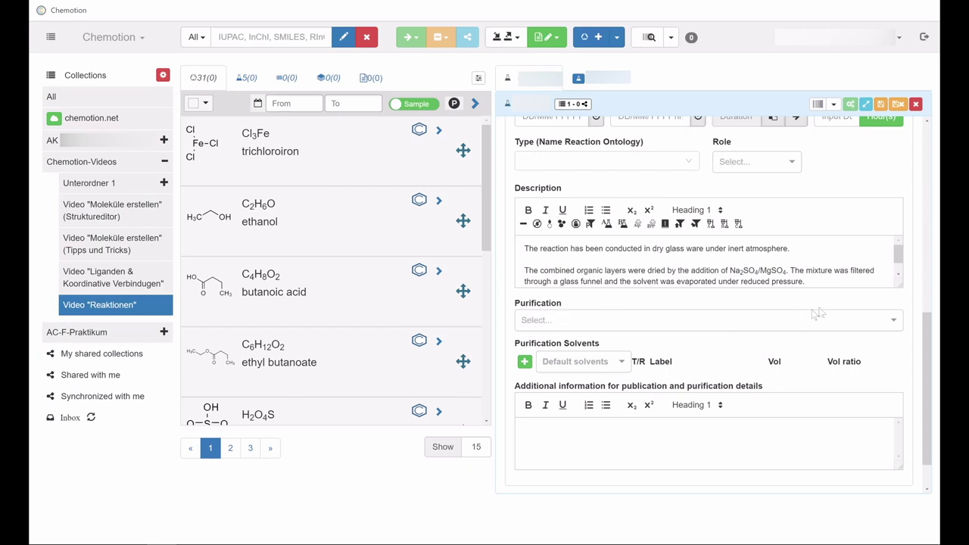
click(883, 320)
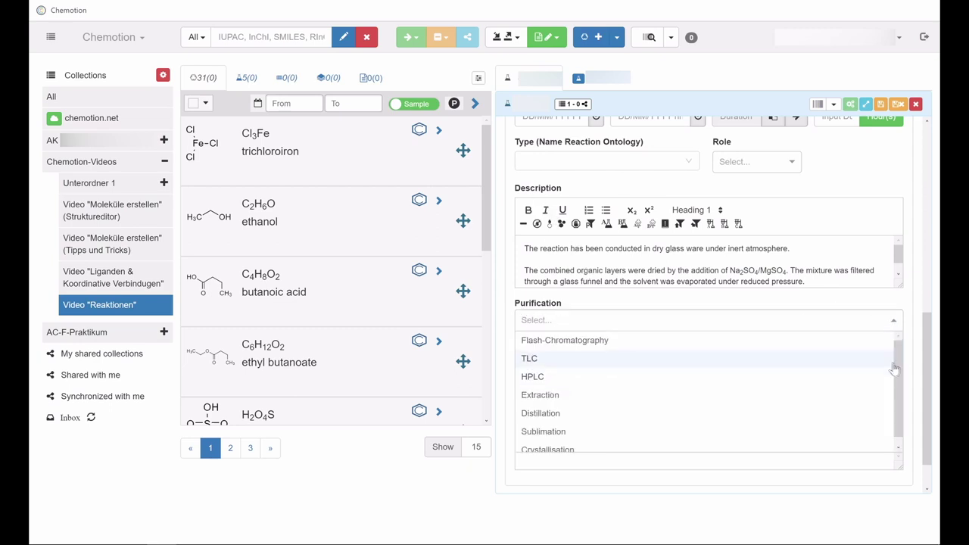
drag(898, 389, 897, 340)
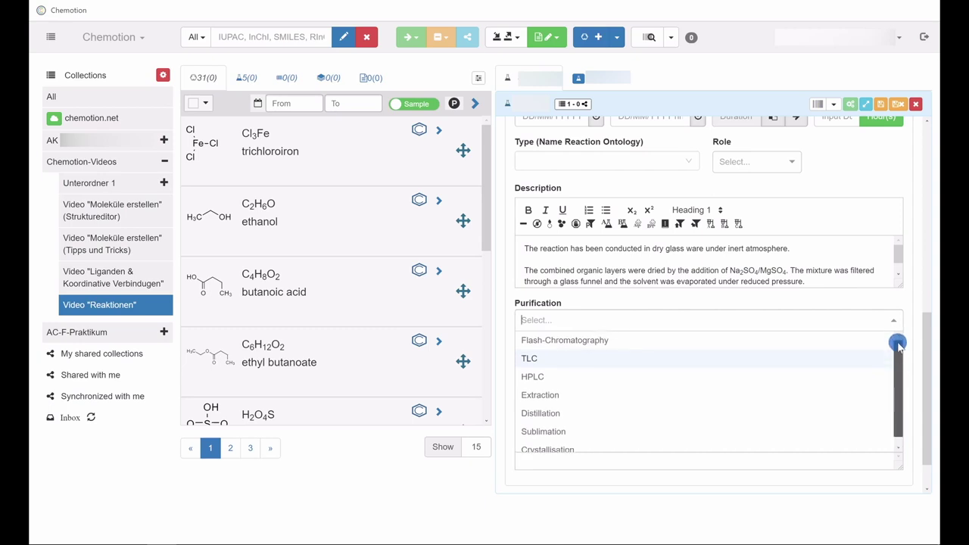
click(893, 322)
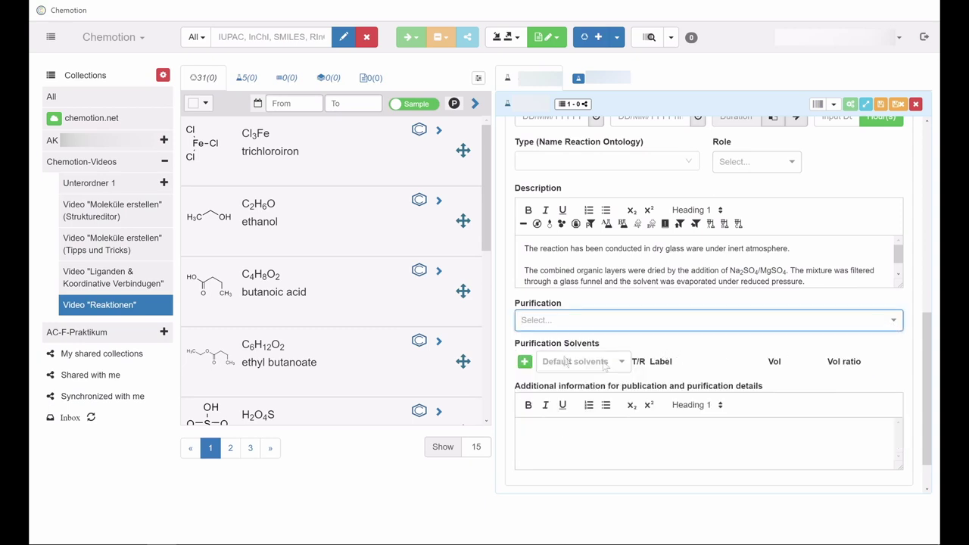
click(628, 362)
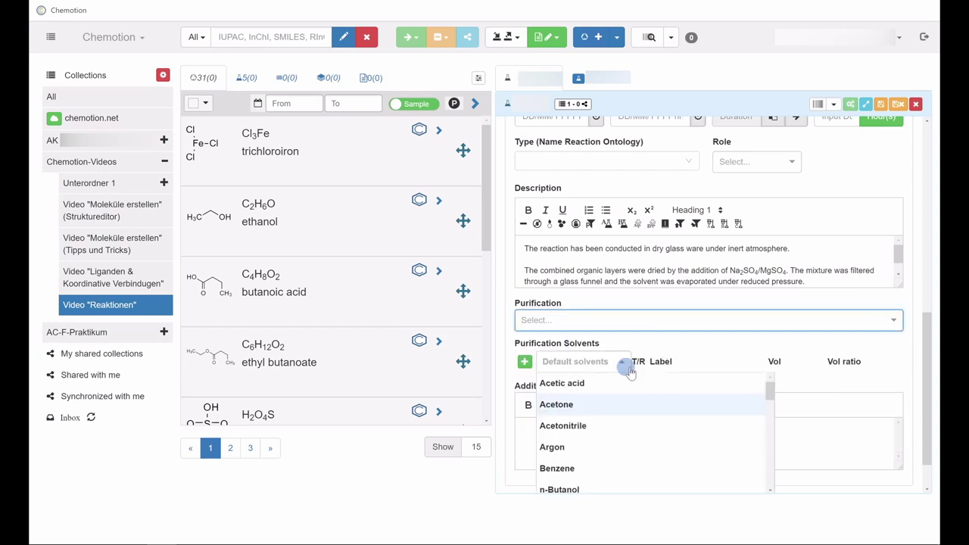
click(598, 409)
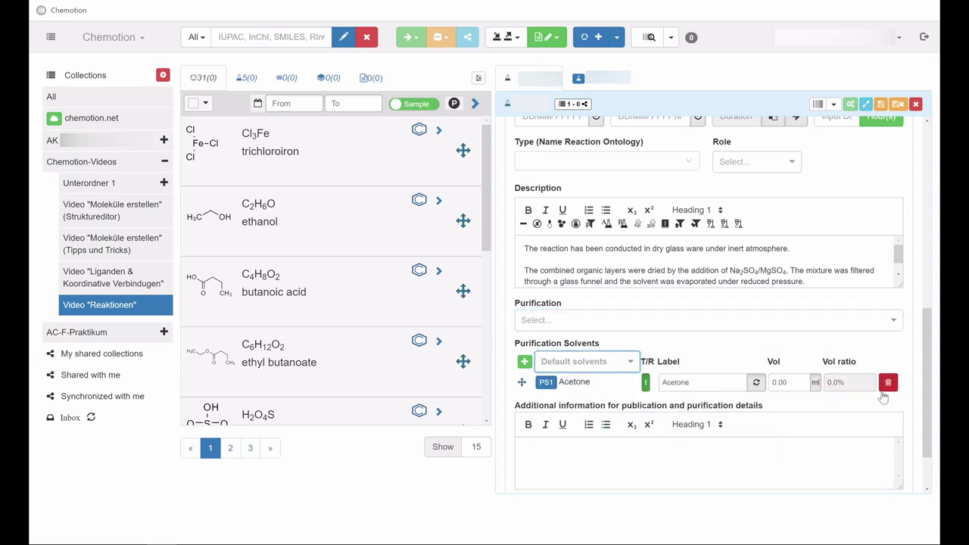
click(888, 383)
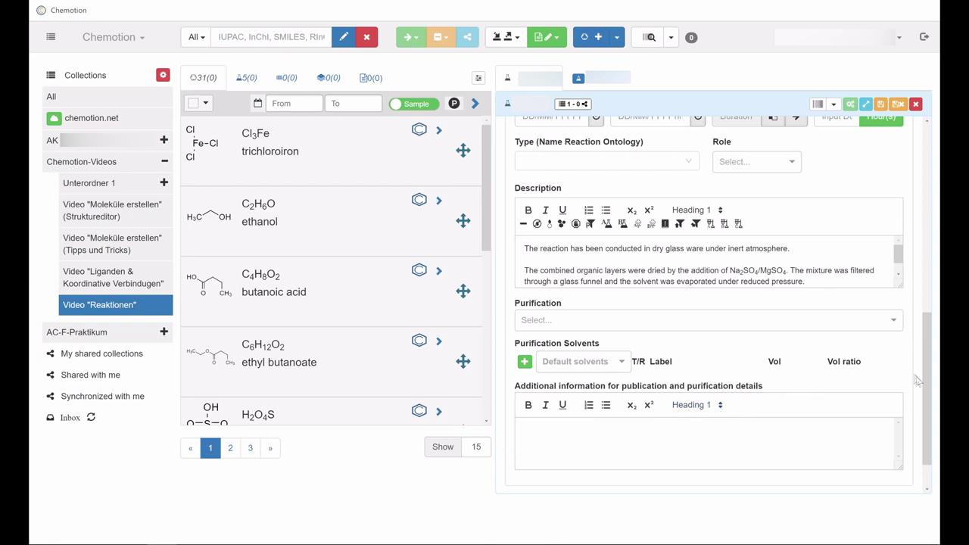
drag(925, 374, 920, 193)
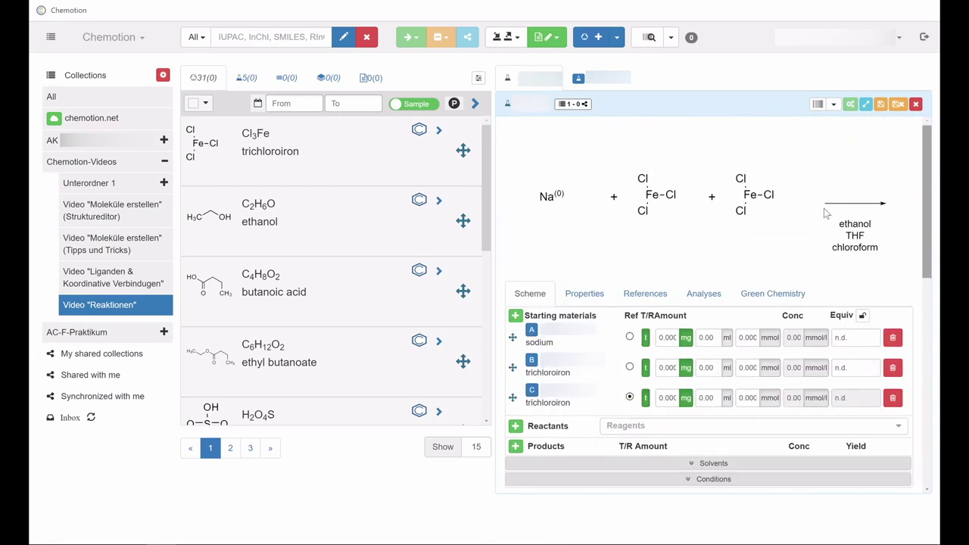
Step: Show the reaction's Properties and check the Dangerous Products hazard list without choosing
click(582, 298)
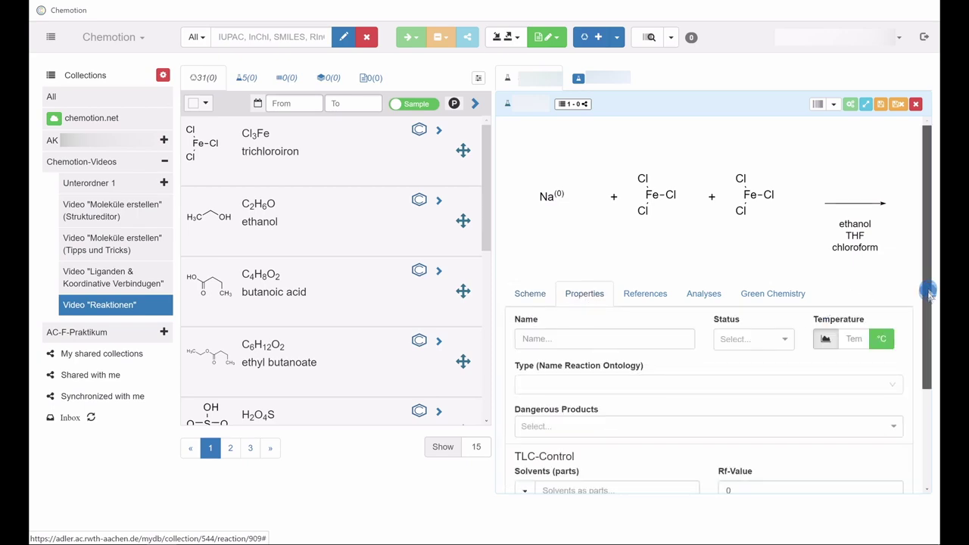
drag(928, 288, 928, 361)
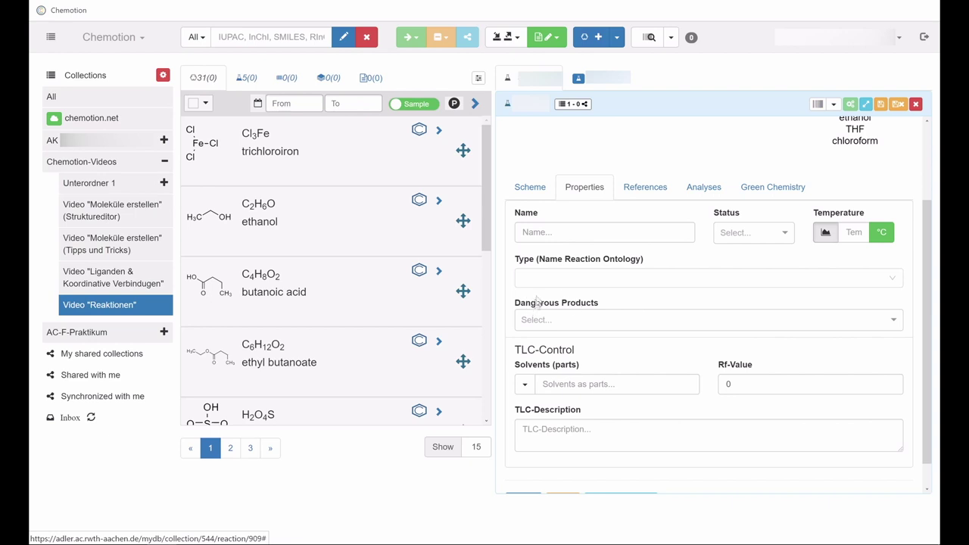
click(893, 321)
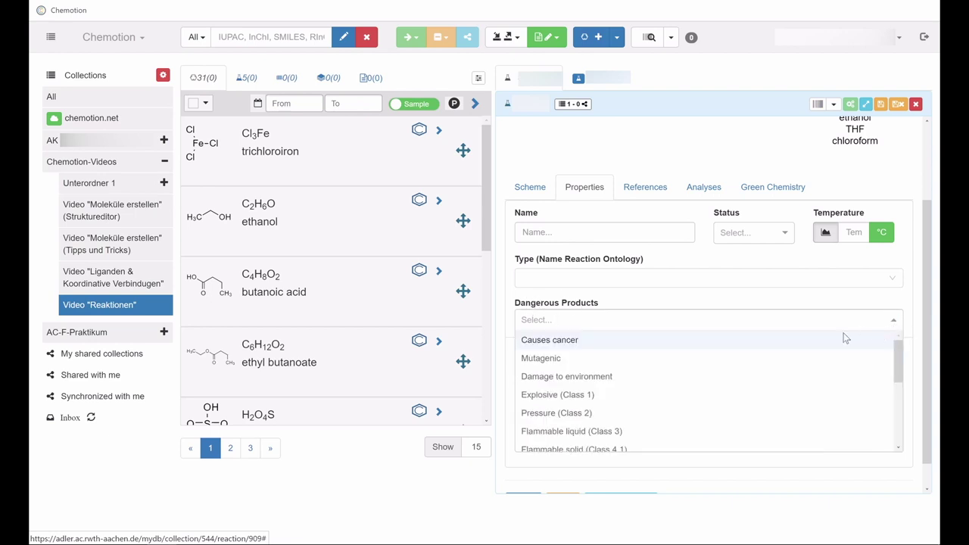
click(894, 320)
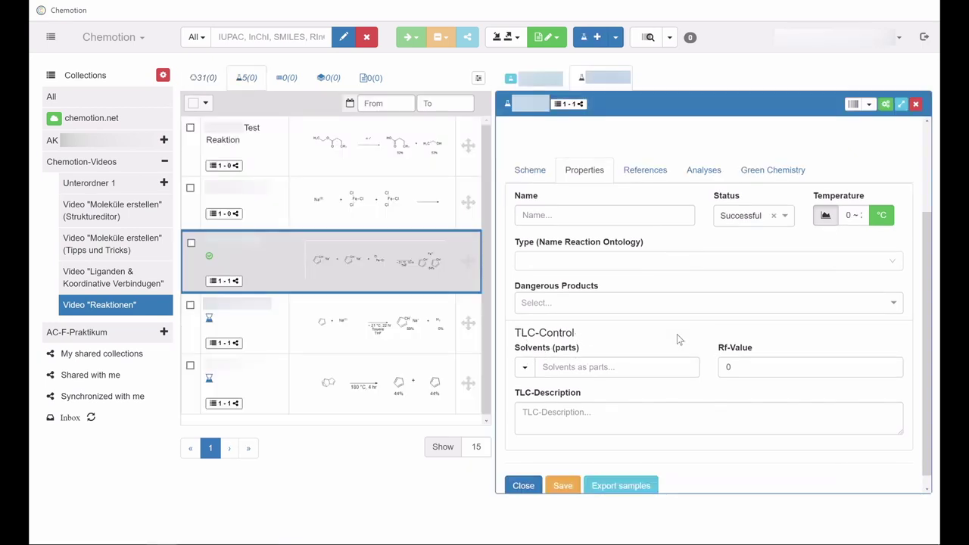
Step: Look at References, then the Analyses listing the 1H NMR and IR entries
click(927, 333)
scroll(926, 334, up, 3)
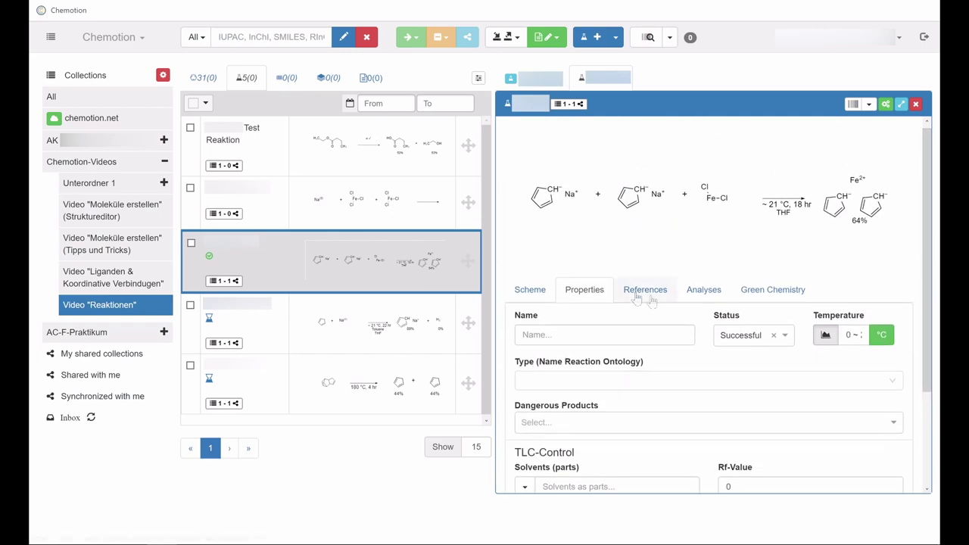
click(640, 290)
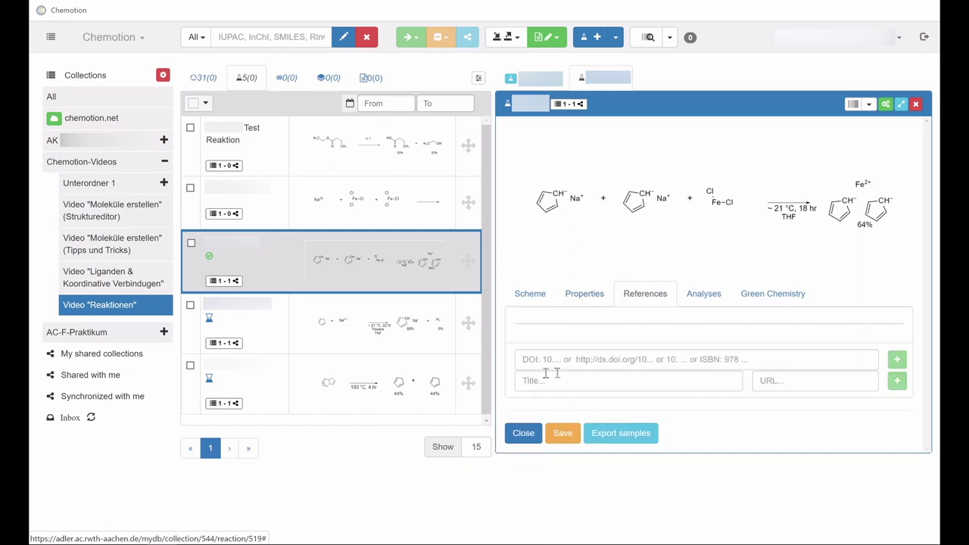
click(703, 294)
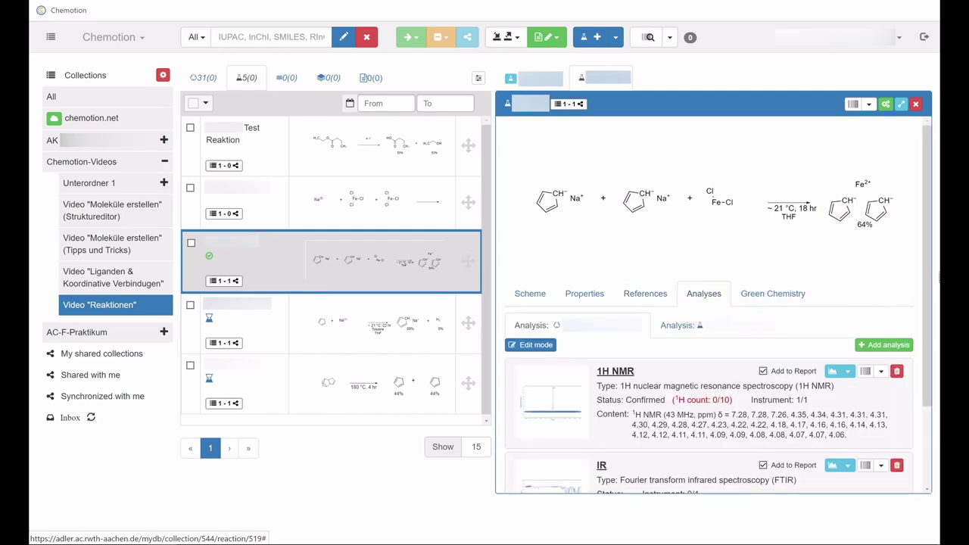
drag(930, 271, 927, 346)
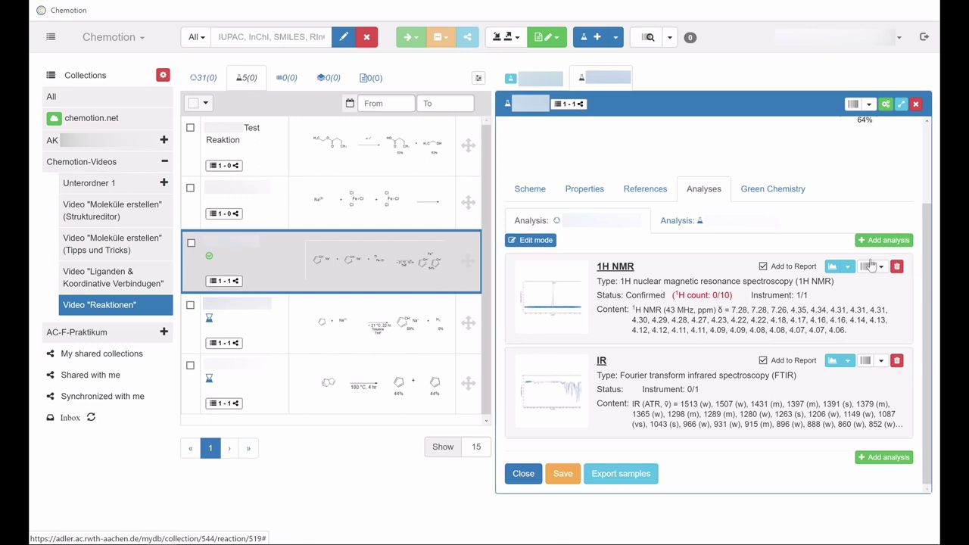
Step: Review the reaction's green-chemistry metrics and material tables, then save the ferrocene reaction
click(775, 192)
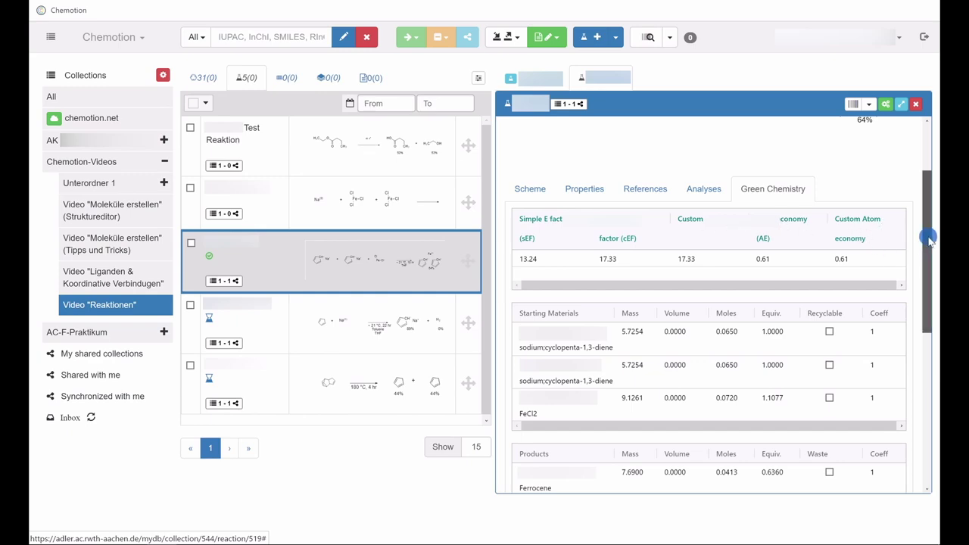
drag(930, 255, 929, 214)
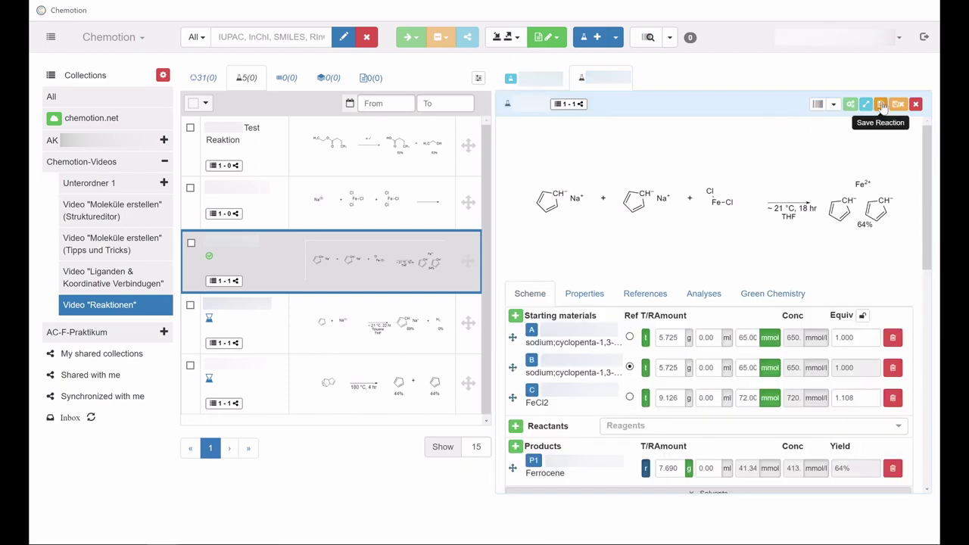
click(882, 106)
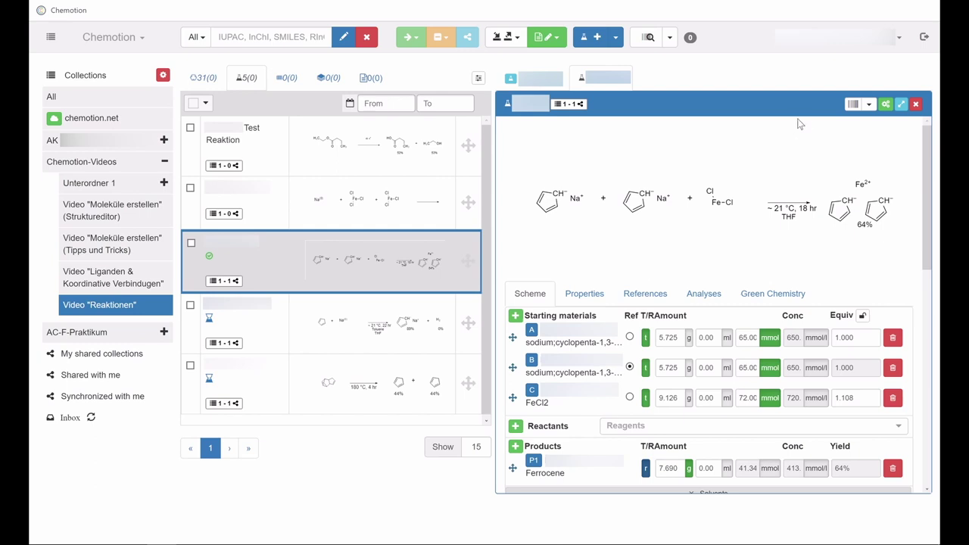
Step: Open the barcode label size choices, then close them without printing
click(868, 104)
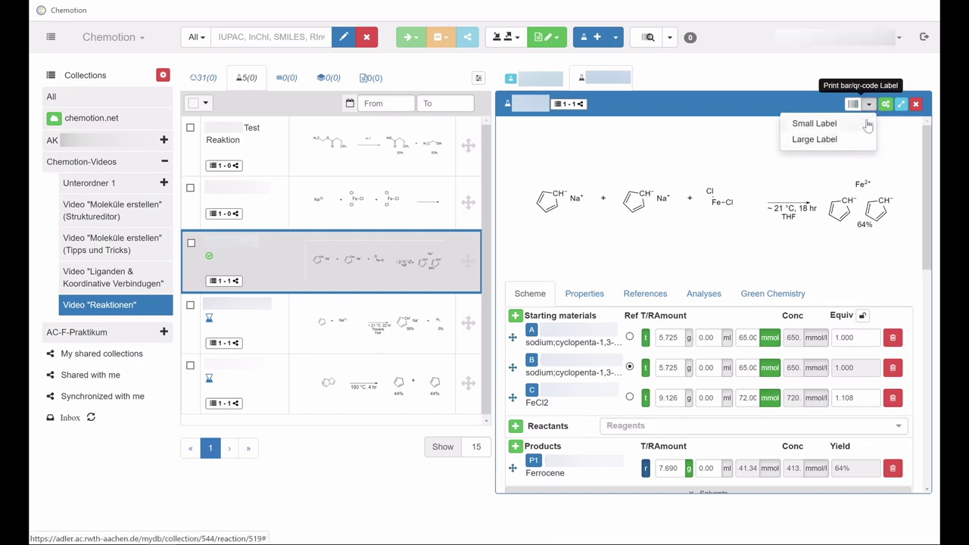
click(867, 106)
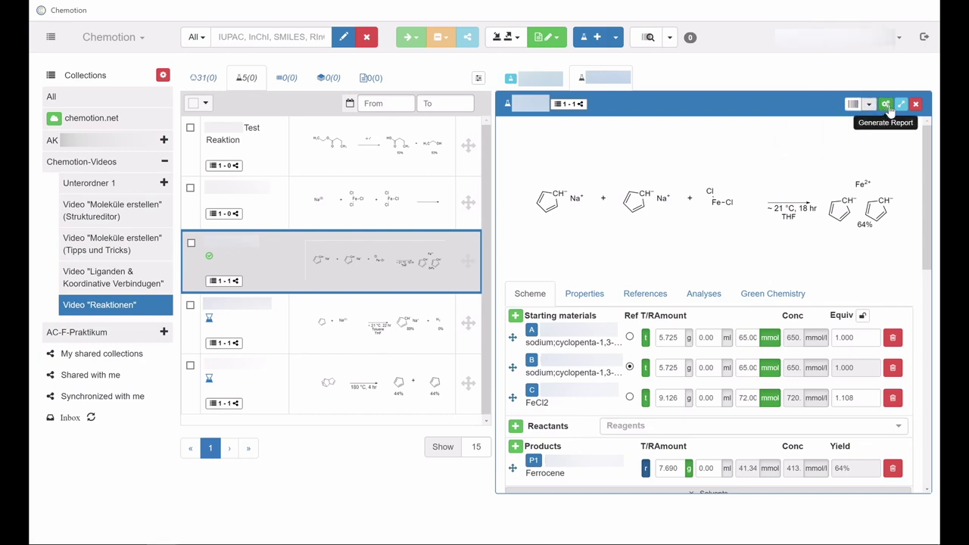